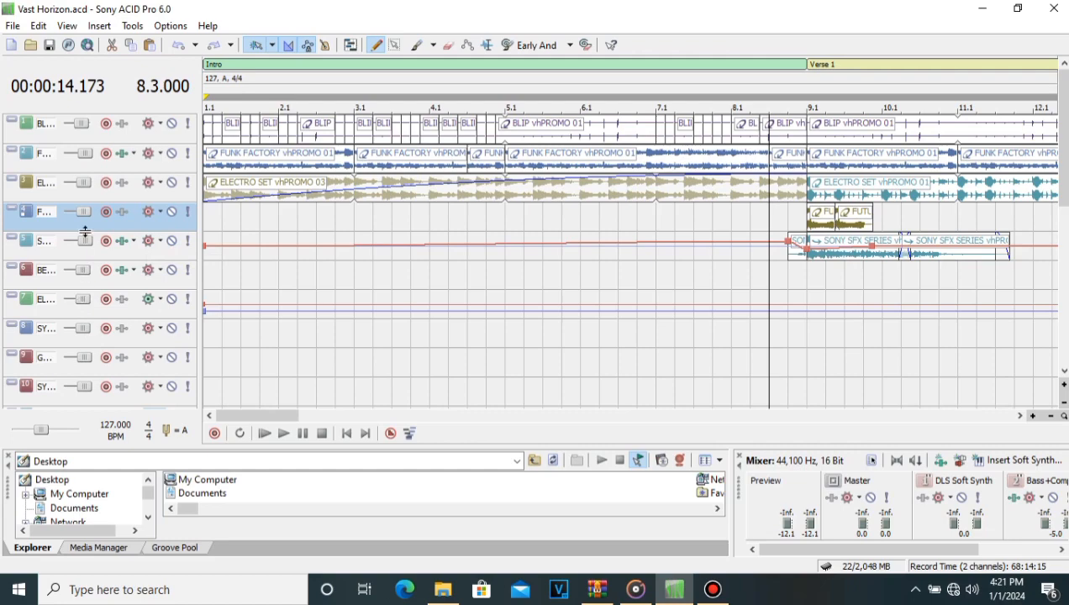
# Expand the first track's header to show its volume and pan controls, and collapse it back to its compact height
pyautogui.moveTo(79, 119)
pyautogui.moveTo(81, 152)
pyautogui.moveTo(87, 145); pyautogui.dragTo(85, 190)
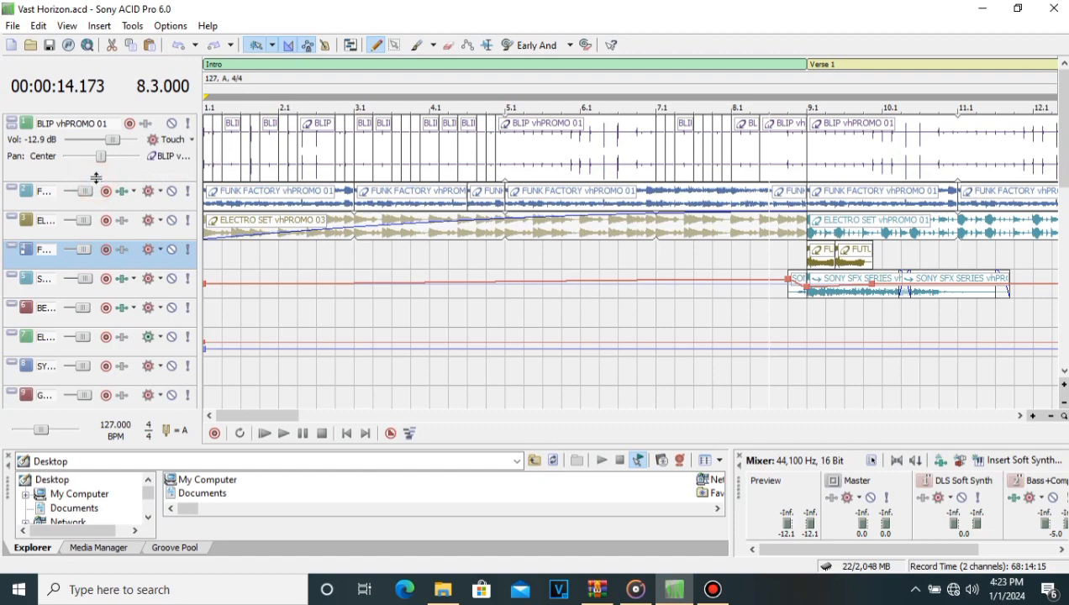
pyautogui.moveTo(97, 184); pyautogui.dragTo(90, 143)
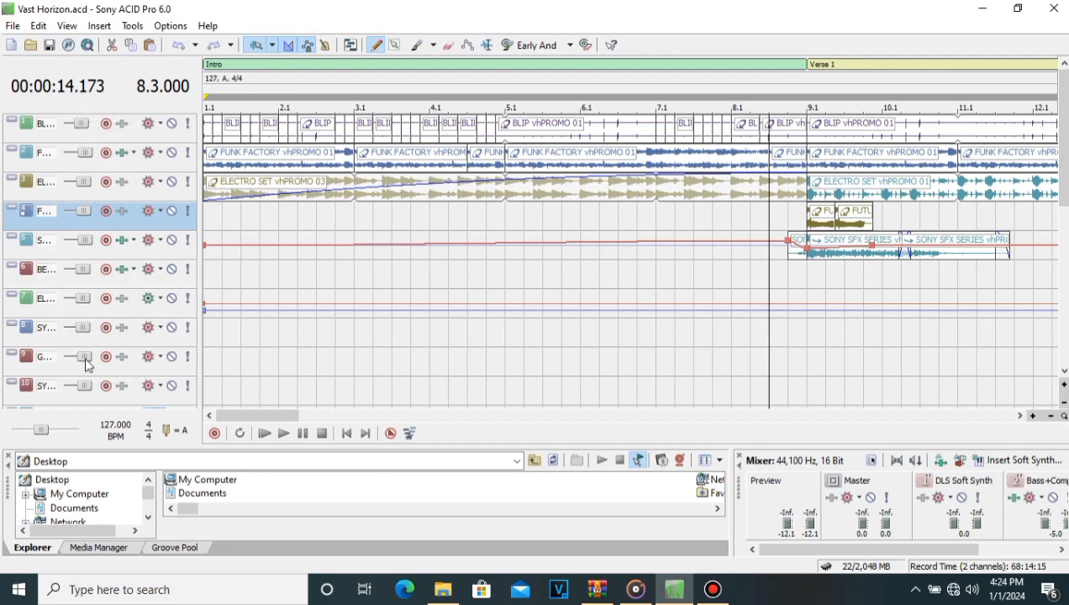
# View the Track EQ in the FUNK FACTORY track's effects chain and close the effects window
pyautogui.click(127, 159)
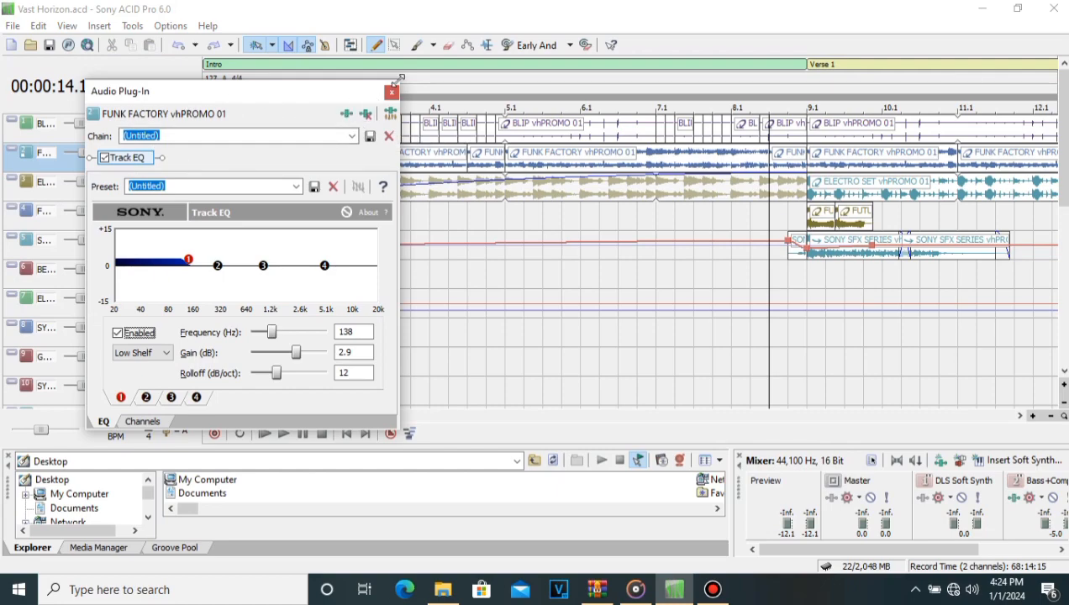
pyautogui.click(392, 92)
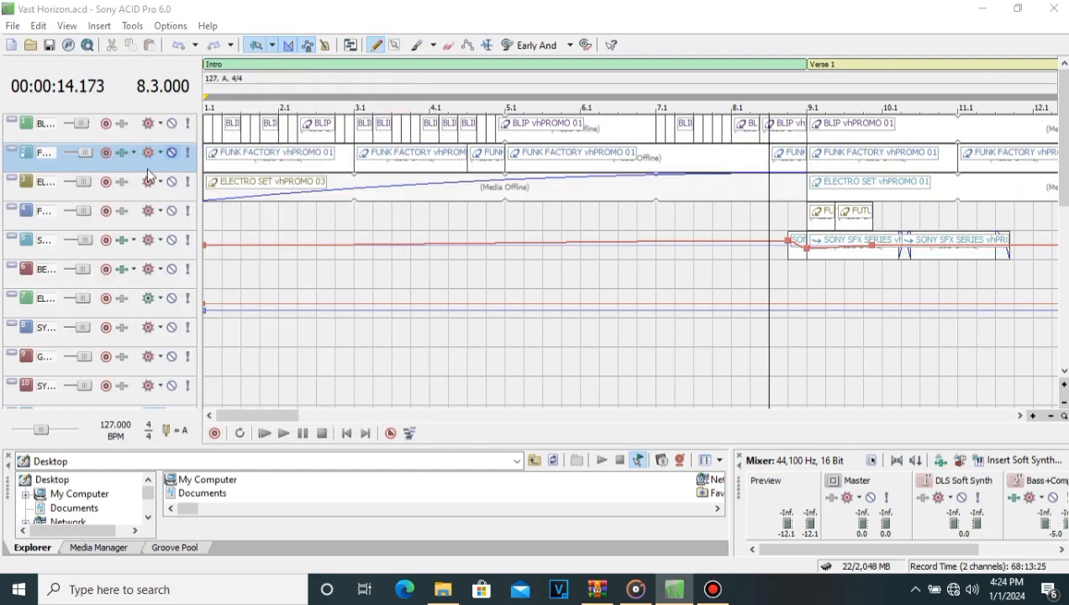
pyautogui.press('F1')
pyautogui.click(495, 37)
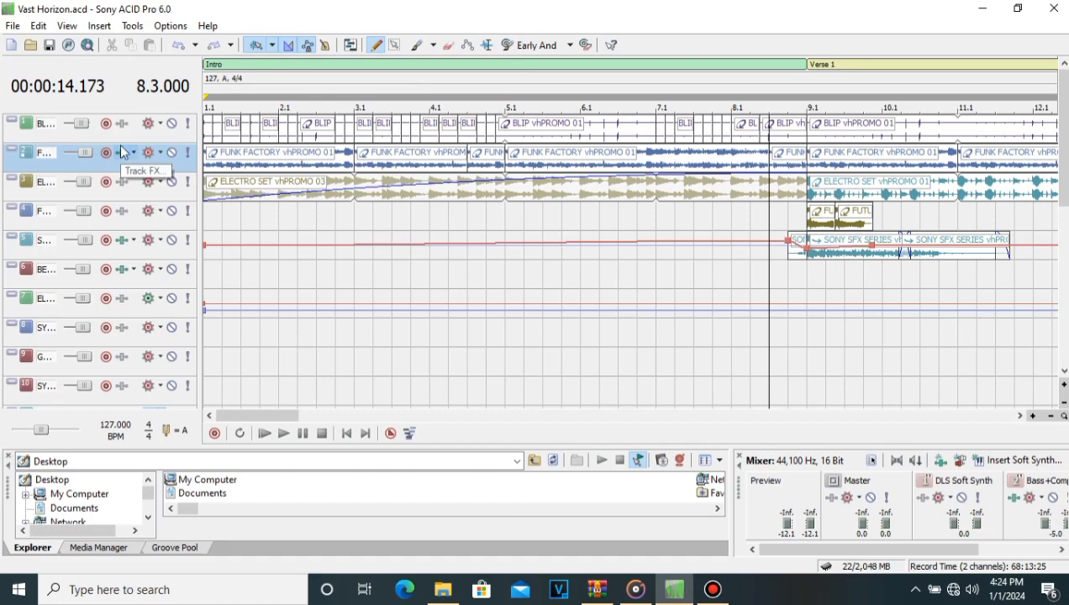
# Browse the Sony audio plug-ins available for the FUNK FACTORY track without adding any to its chain
pyautogui.click(121, 152)
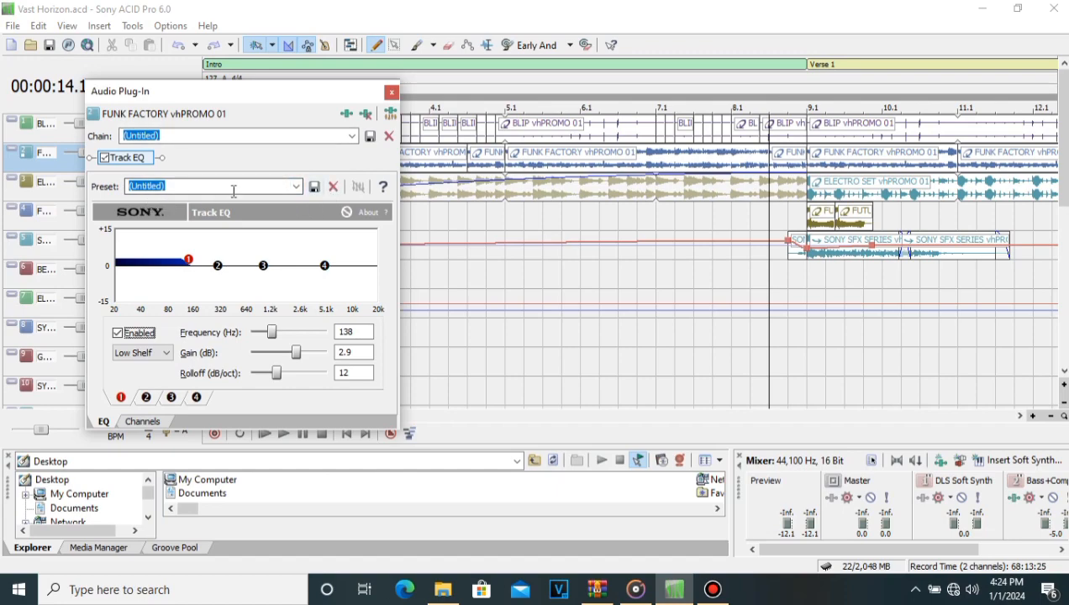
pyautogui.click(351, 120)
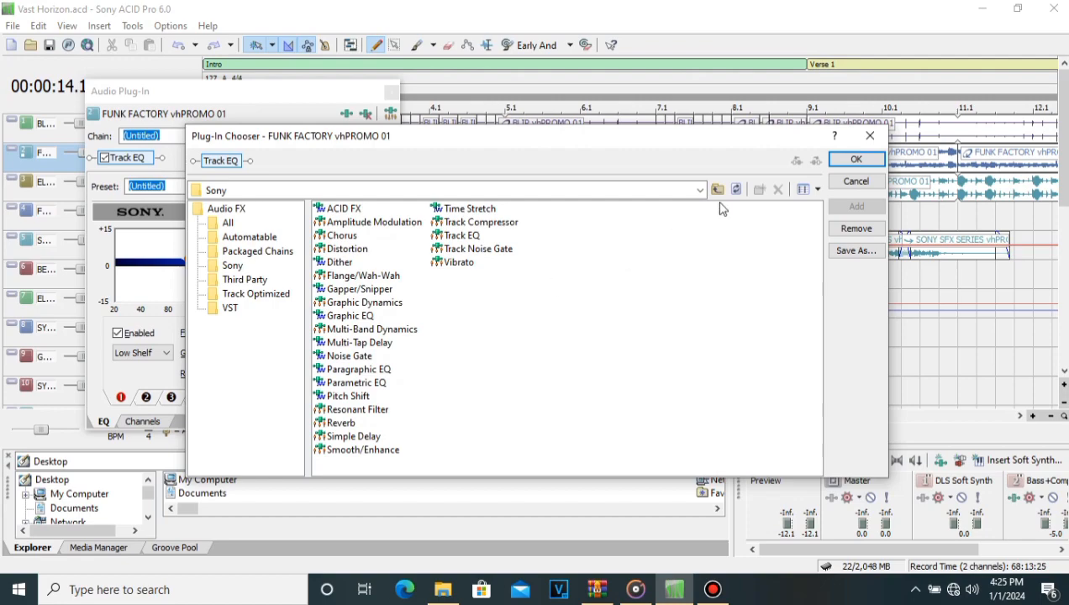
pyautogui.click(867, 135)
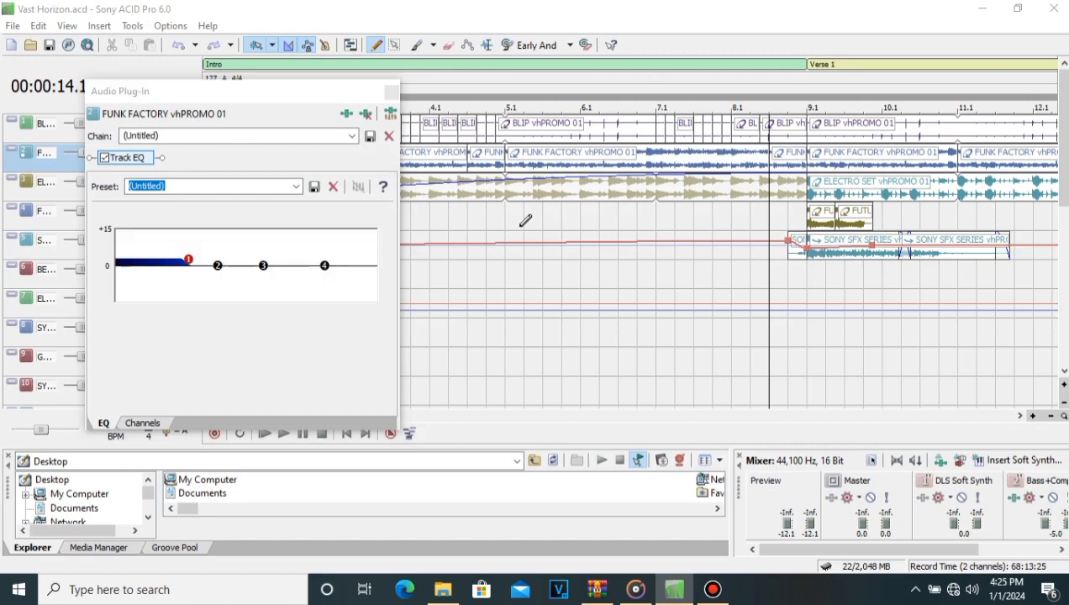
pyautogui.click(300, 199)
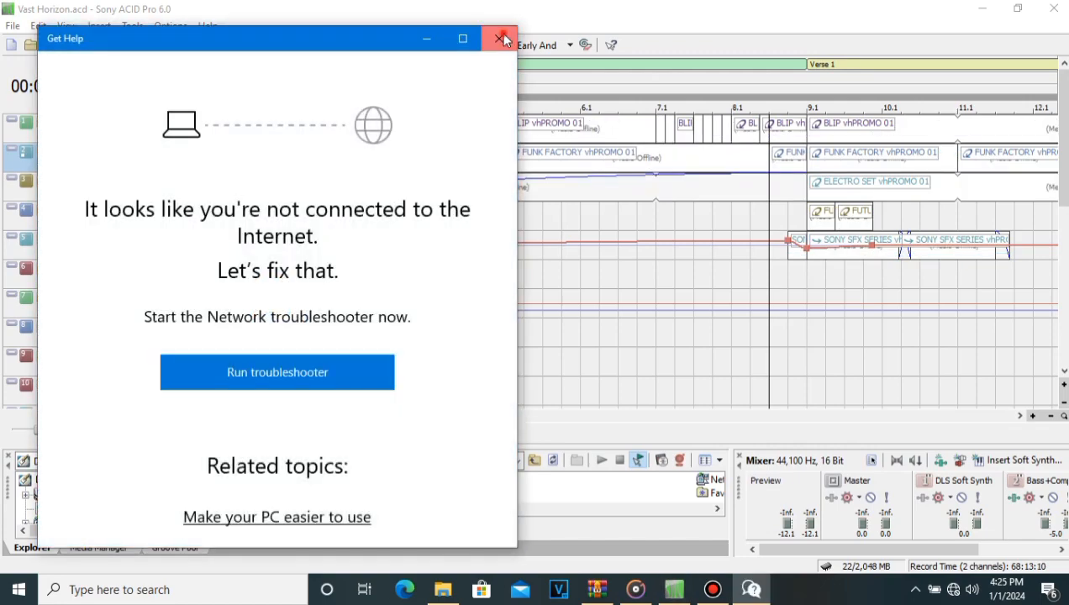
pyautogui.click(498, 38)
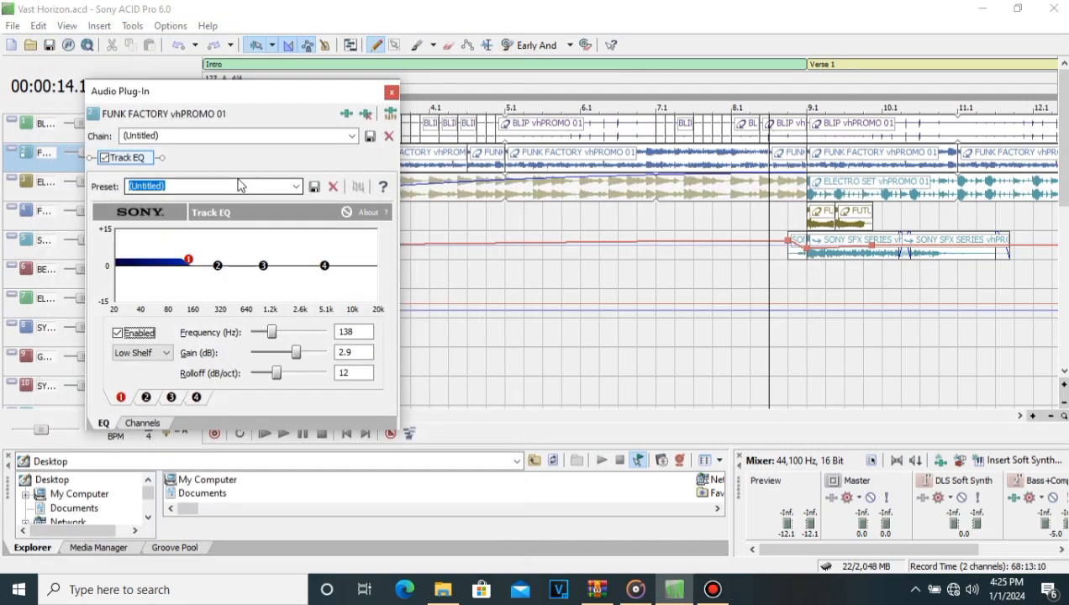
# Review the Track EQ presets for the FUNK FACTORY track and close its effects window, keeping the current settings
pyautogui.click(297, 186)
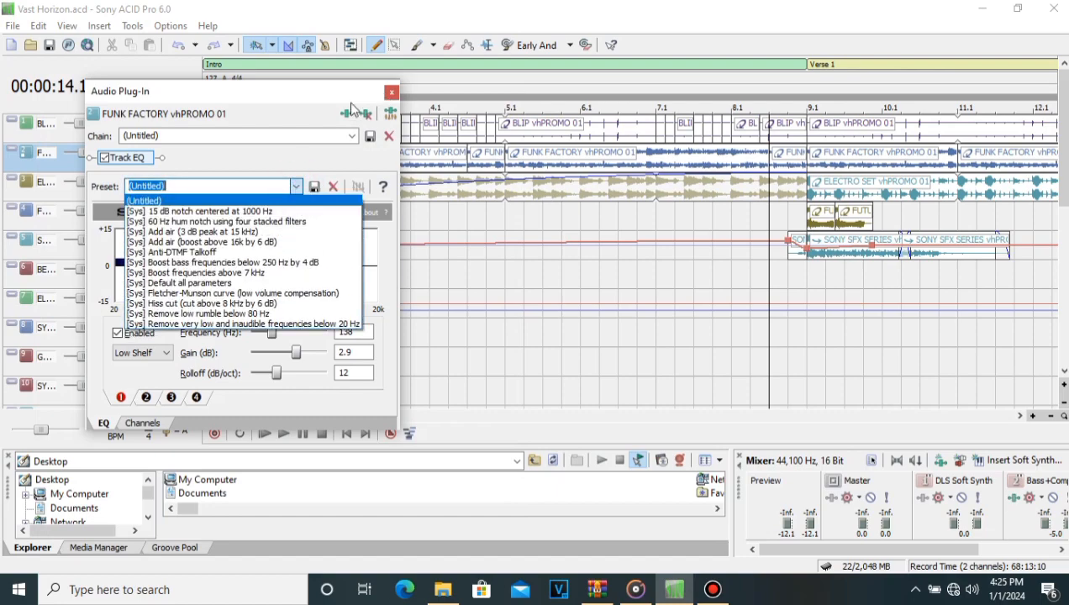
pyautogui.click(349, 114)
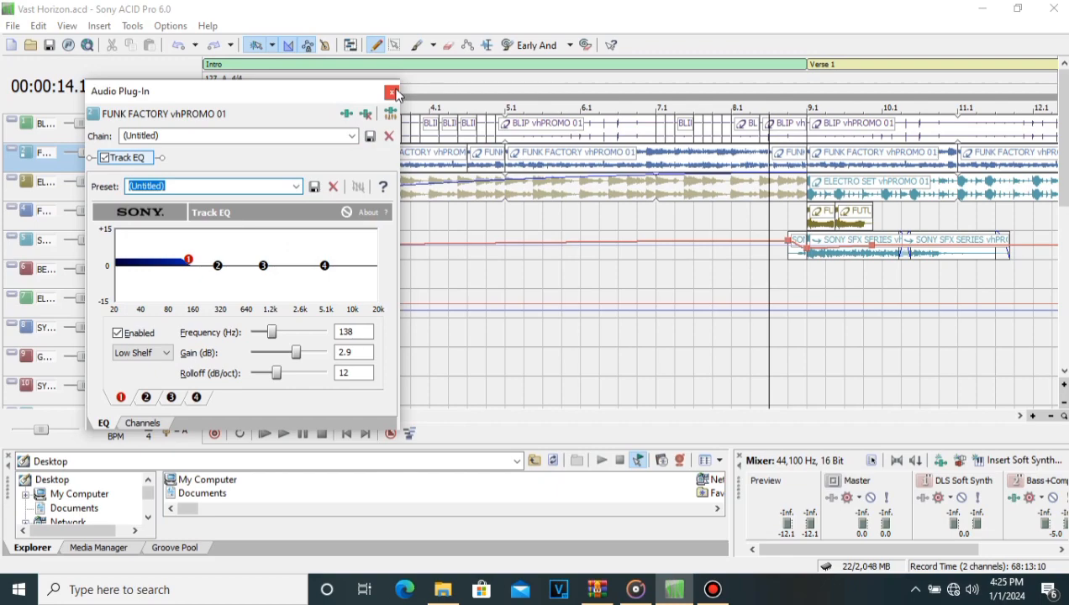
pyautogui.click(392, 93)
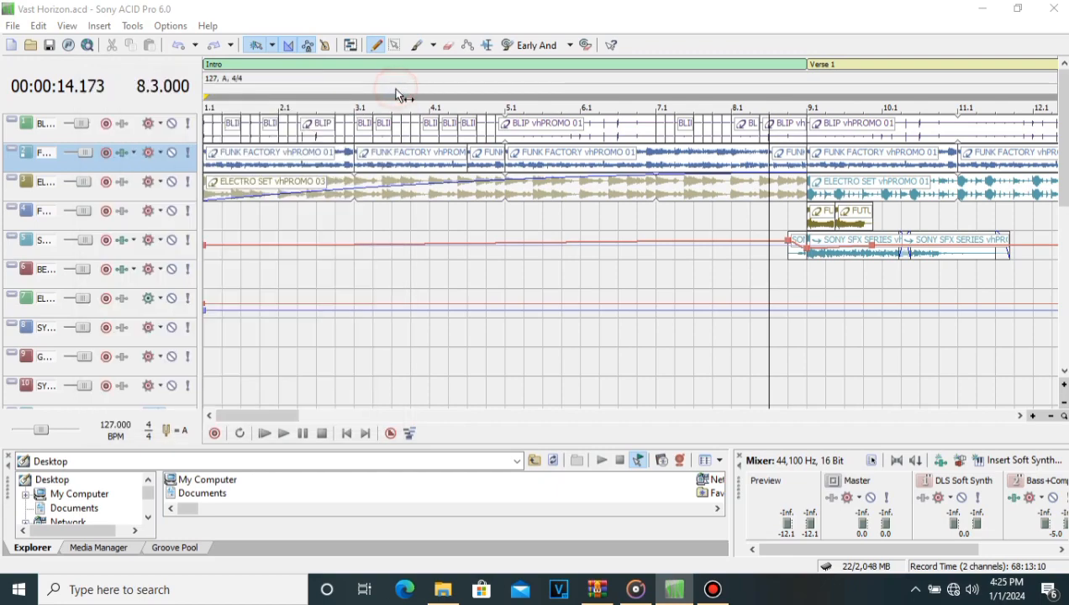
pyautogui.press('F1')
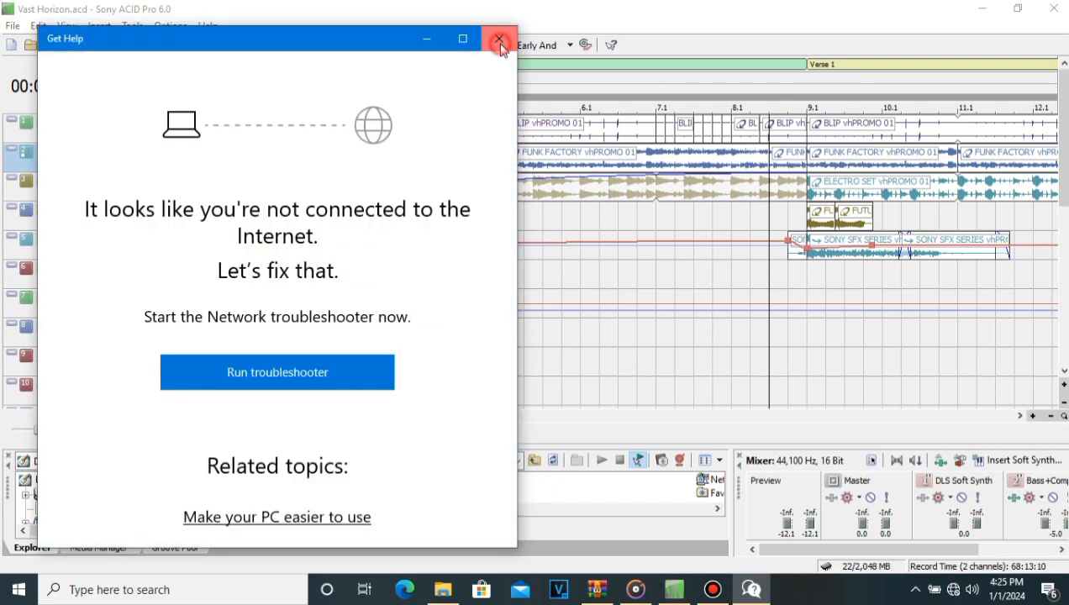
pyautogui.click(498, 40)
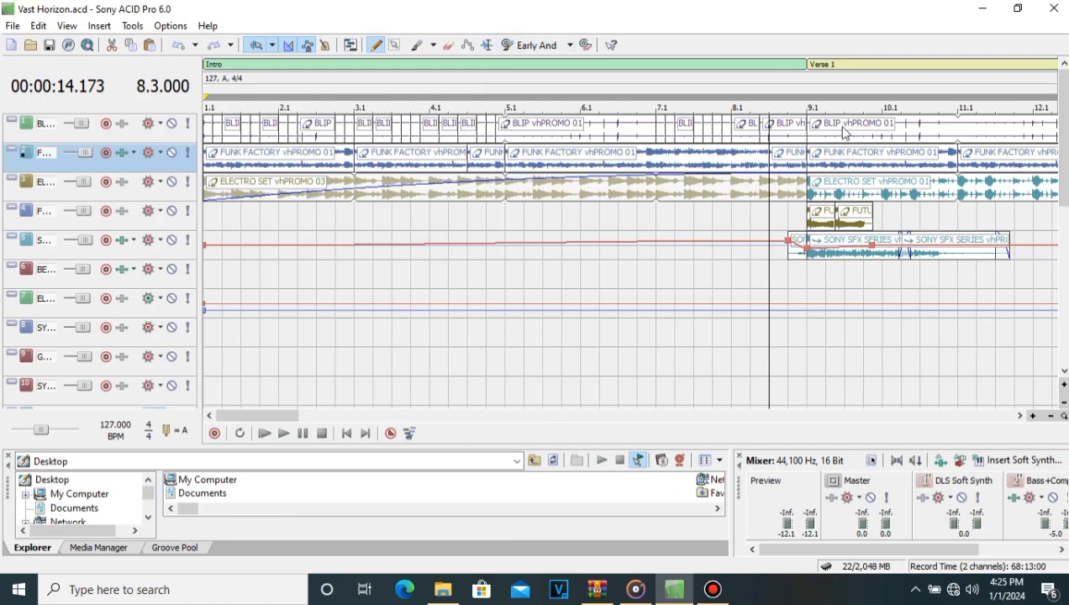
# Mute and unmute the FUNK FACTORY track, and solo and unsolo it
pyautogui.click(171, 152)
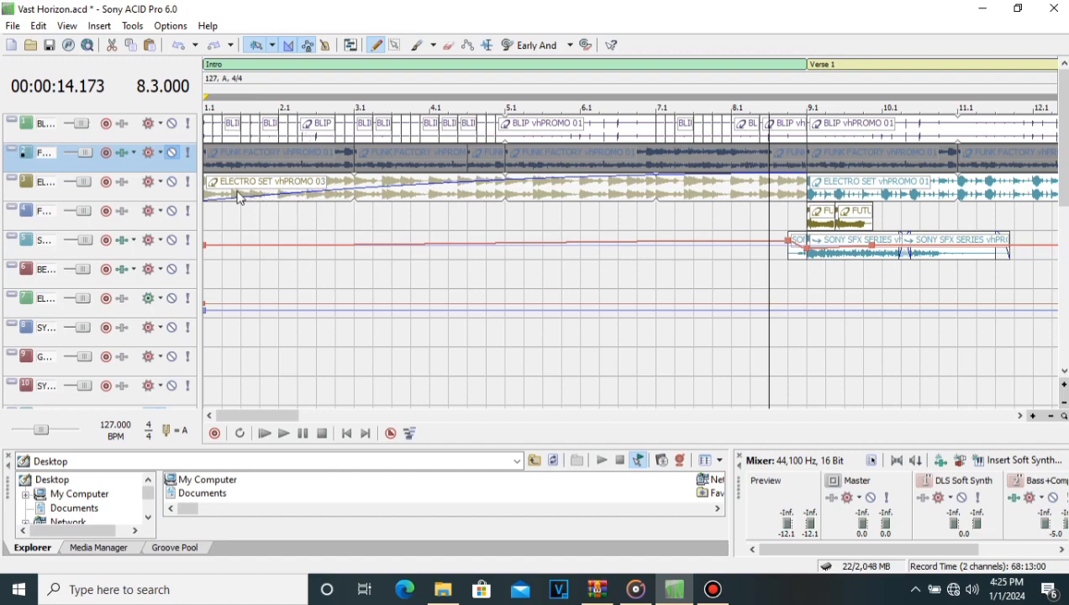
pyautogui.click(172, 152)
pyautogui.click(188, 155)
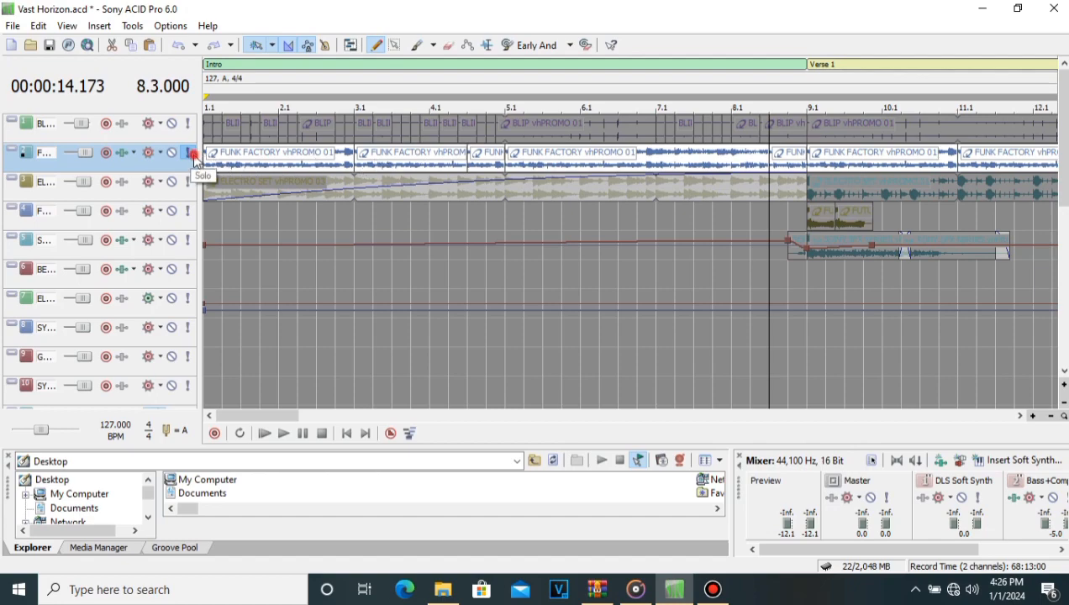
pyautogui.click(189, 155)
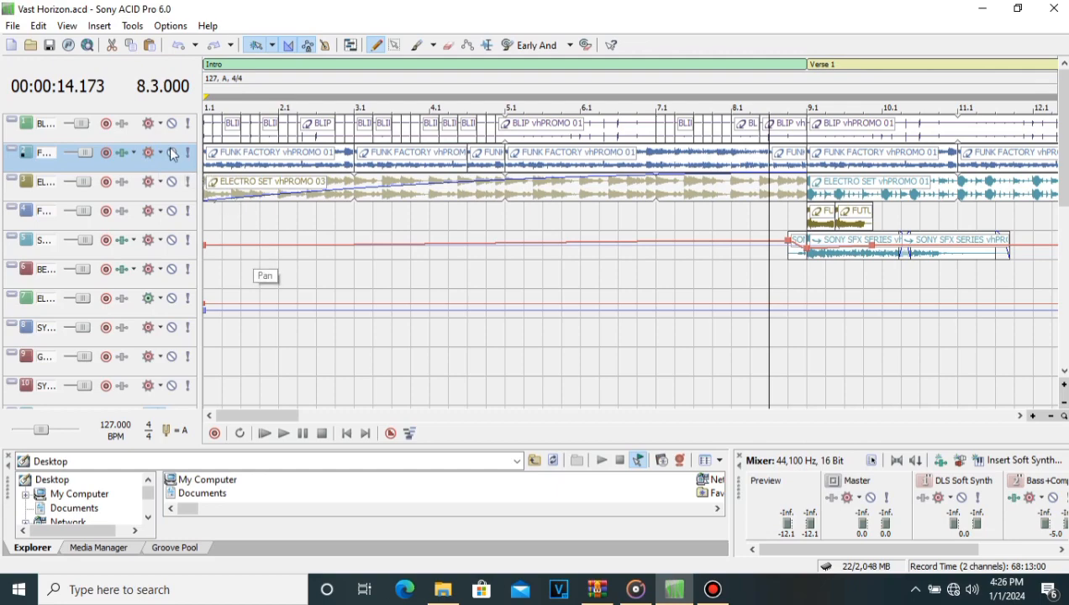
# Turn loop playback on and off again
pyautogui.moveTo(91, 249)
pyautogui.click(240, 433)
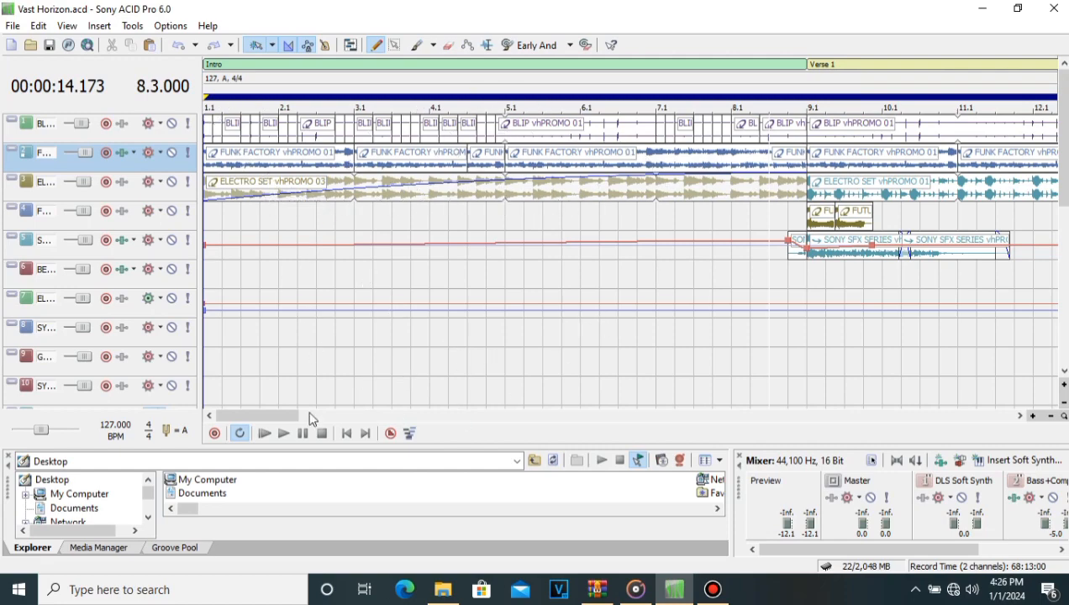
pyautogui.click(239, 433)
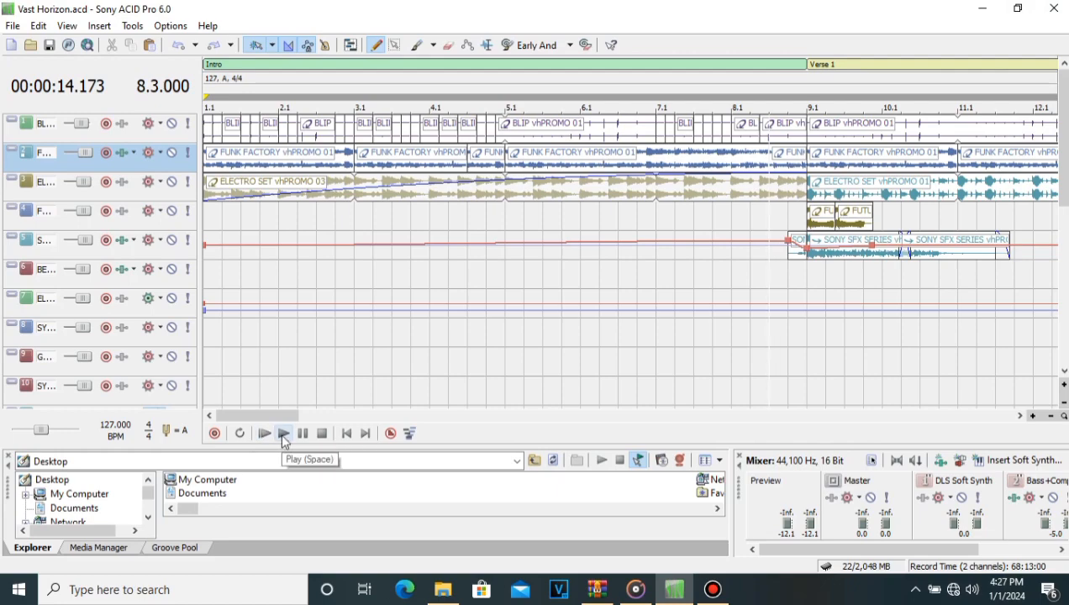
pyautogui.click(809, 271)
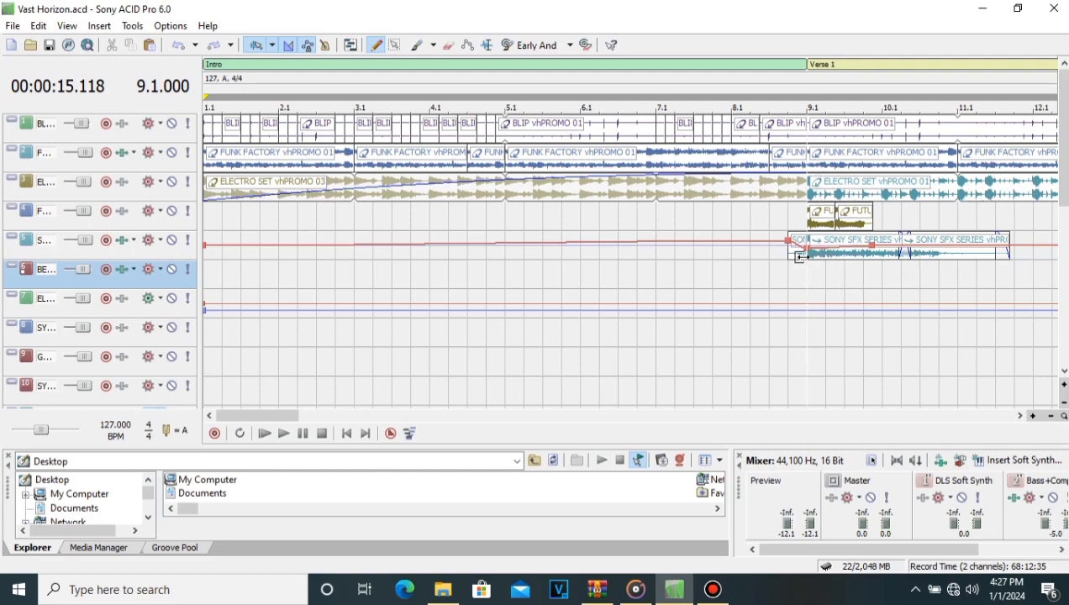
pyautogui.click(750, 186)
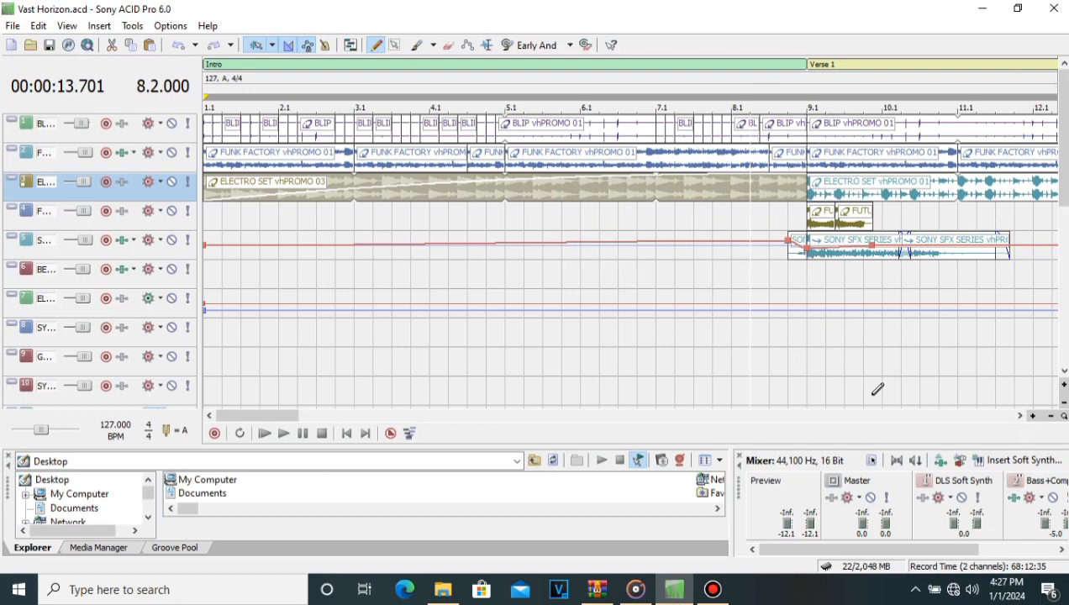
# Split the ELECTRO SET event on track 3 at 22.1.000 and 22.1.384 to isolate the short slice between them
pyautogui.moveTo(1021, 418); pyautogui.dragTo(1022, 418)
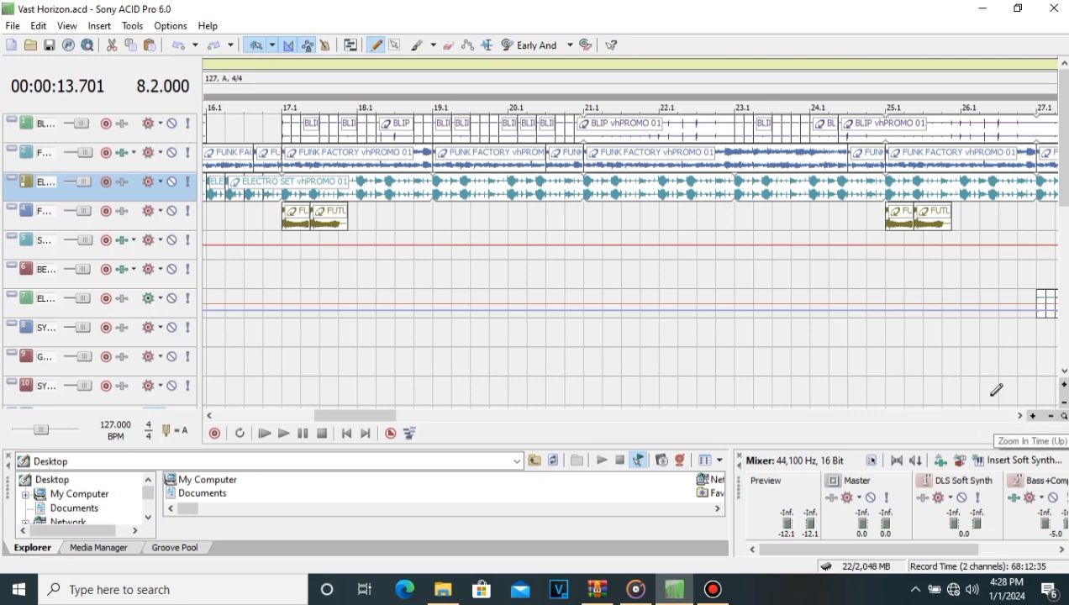
pyautogui.click(656, 195)
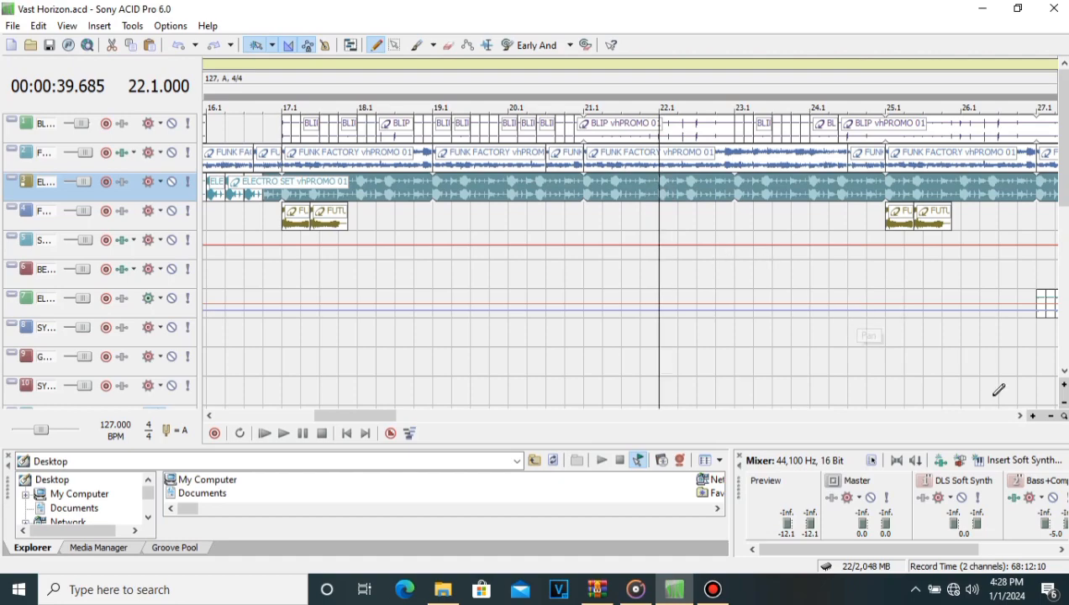
pyautogui.click(1033, 416)
pyautogui.click(1033, 416)
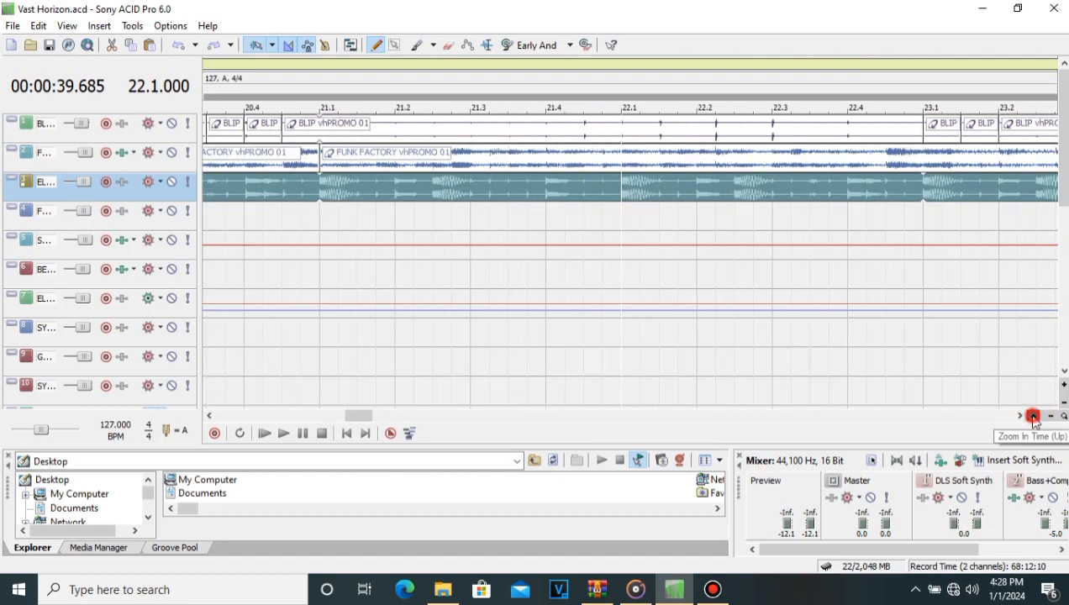
pyautogui.click(1034, 416)
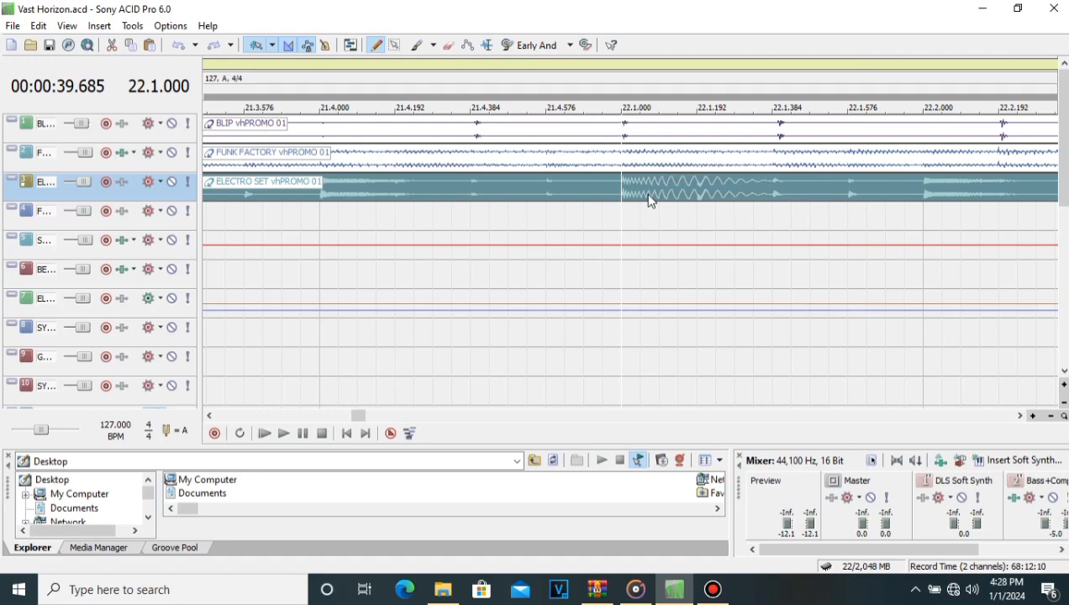
pyautogui.press('s')
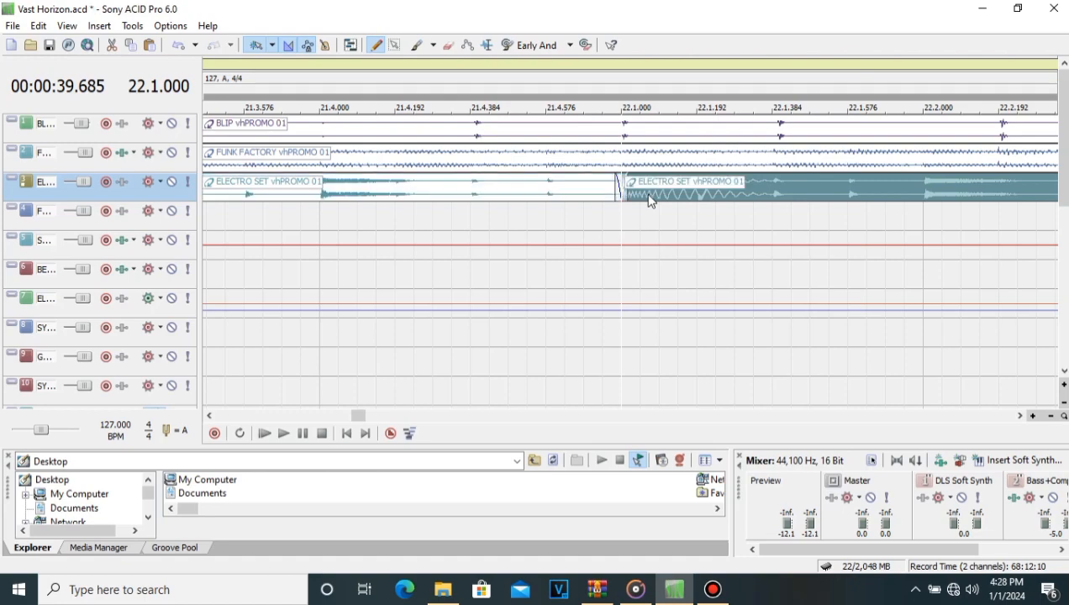
pyautogui.click(776, 203)
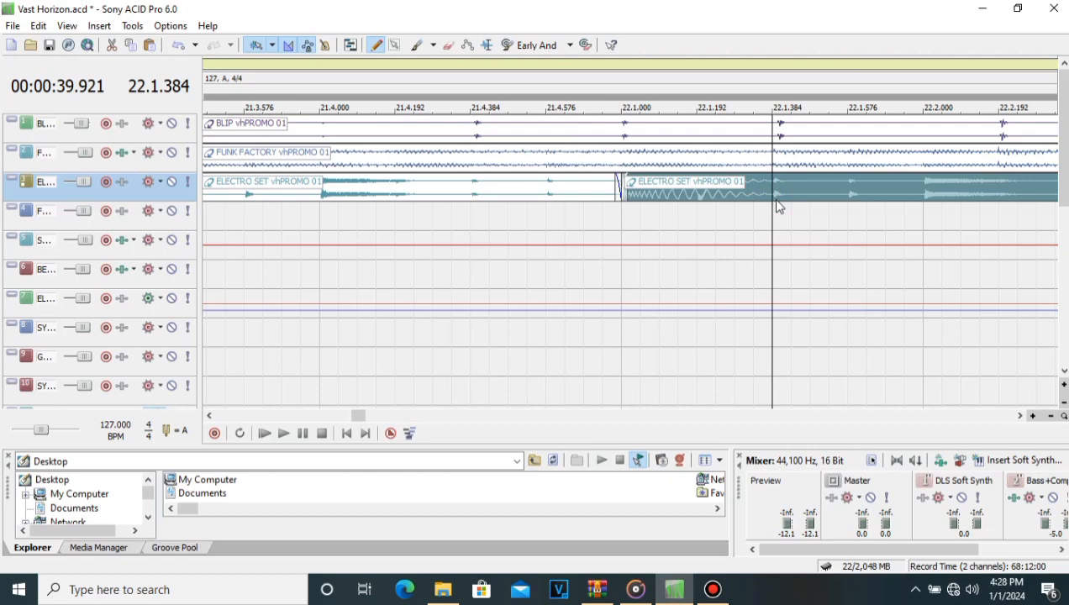
pyautogui.press('s')
# Copy the isolated ELECTRO SET slice from track 3 and paste it onto track 8 at 22.1.000
pyautogui.click(673, 195)
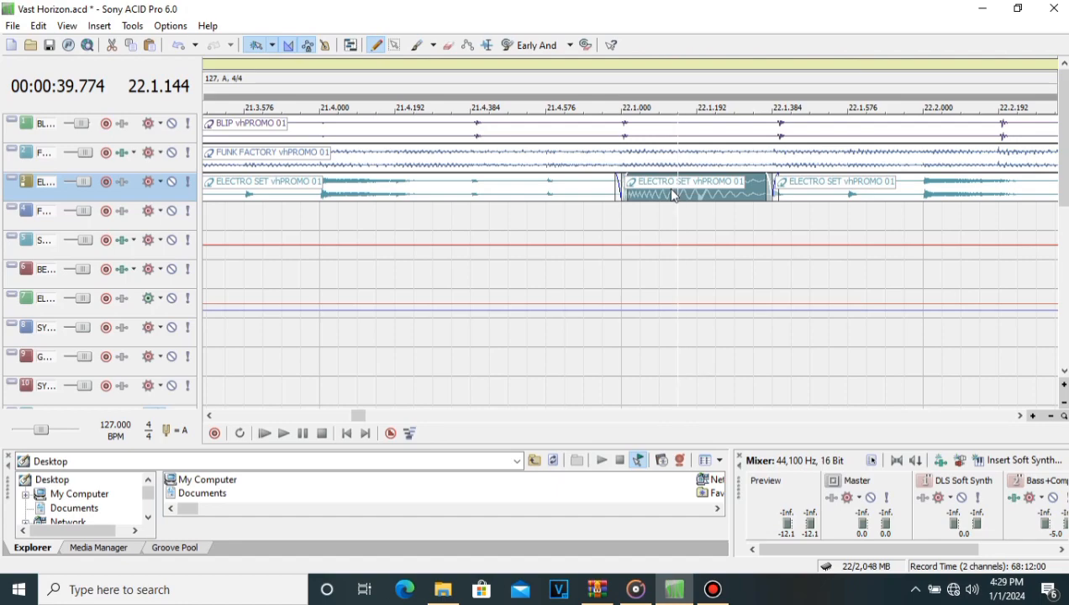
pyautogui.rightClick(673, 195)
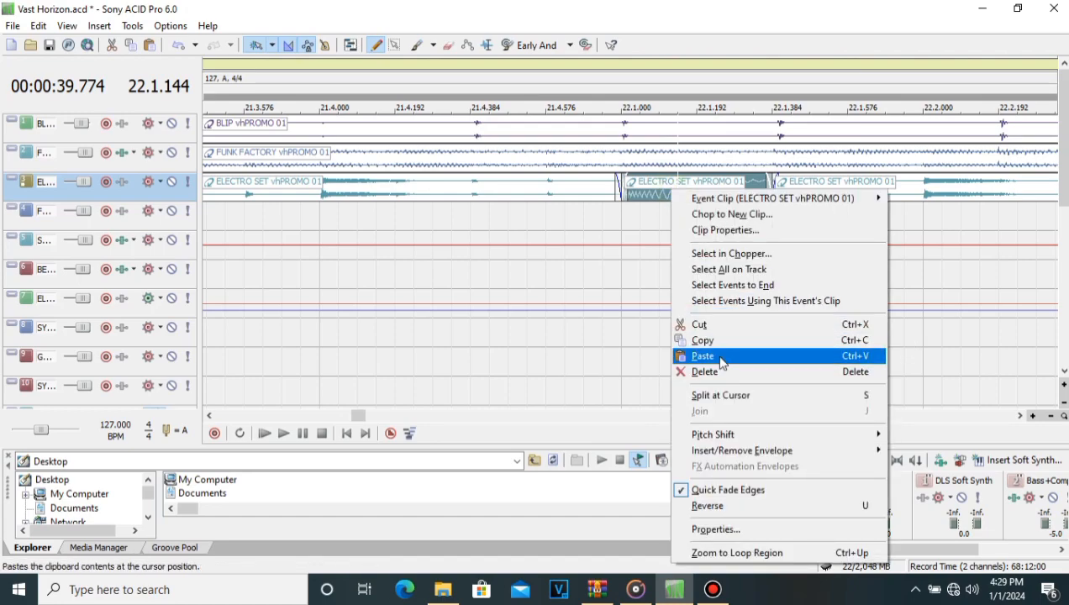
pyautogui.click(580, 307)
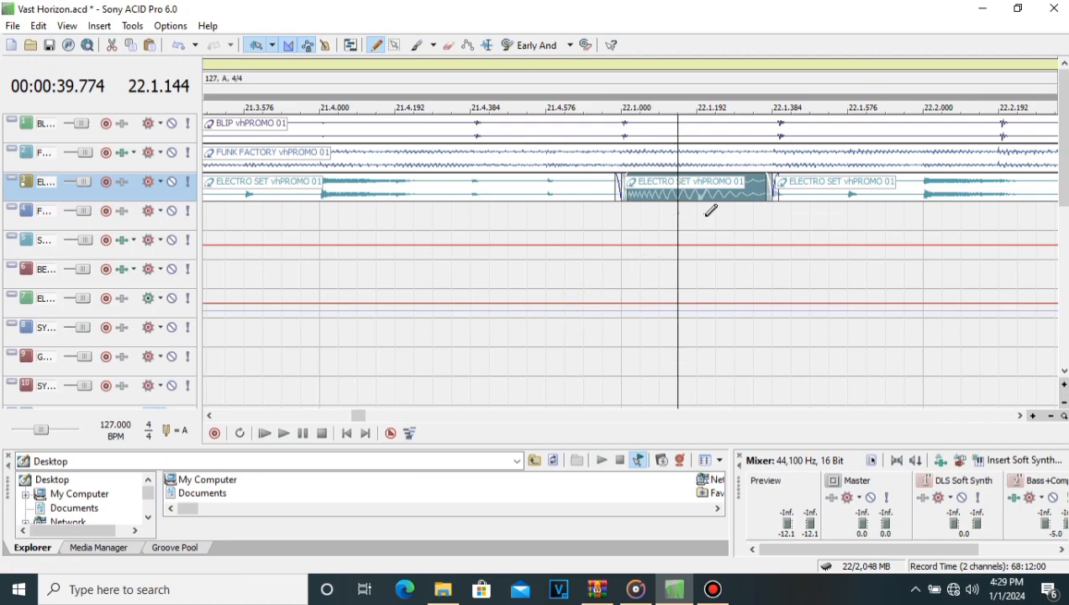
pyautogui.click(625, 343)
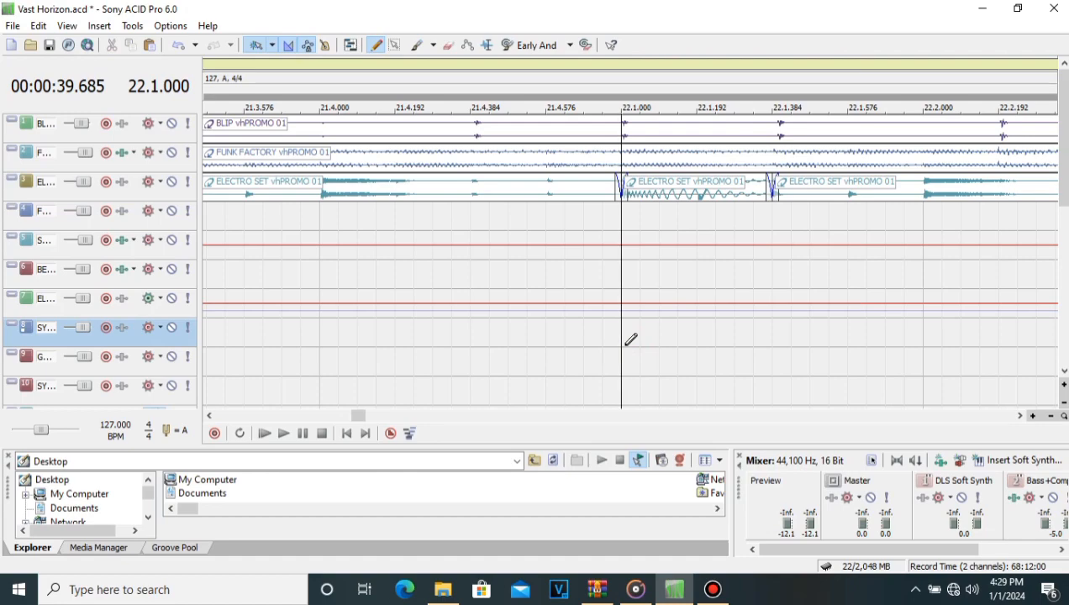
pyautogui.click(629, 345)
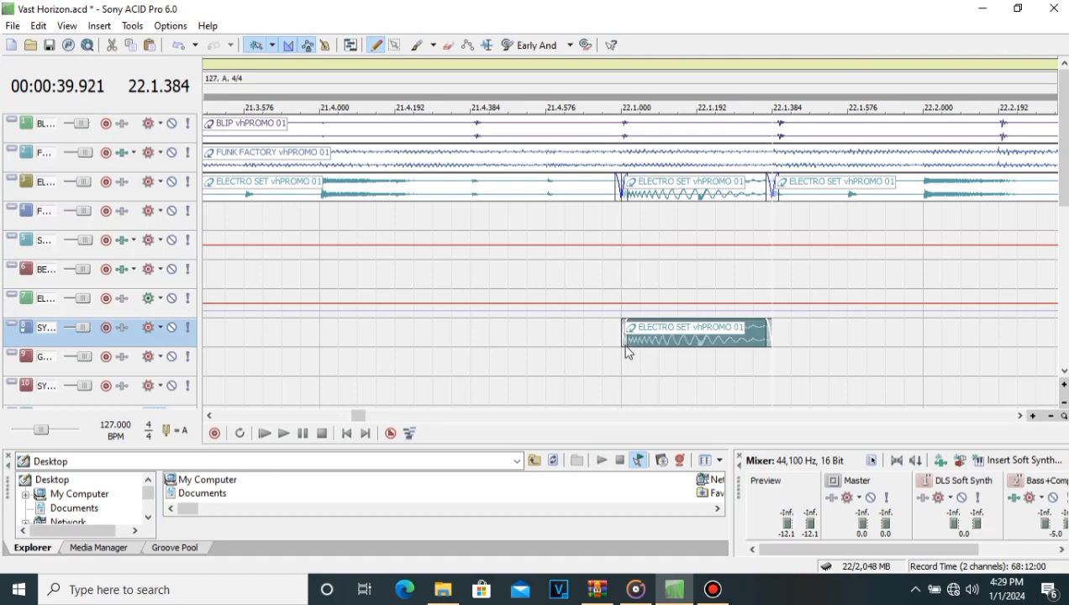
pyautogui.rightClick(685, 197)
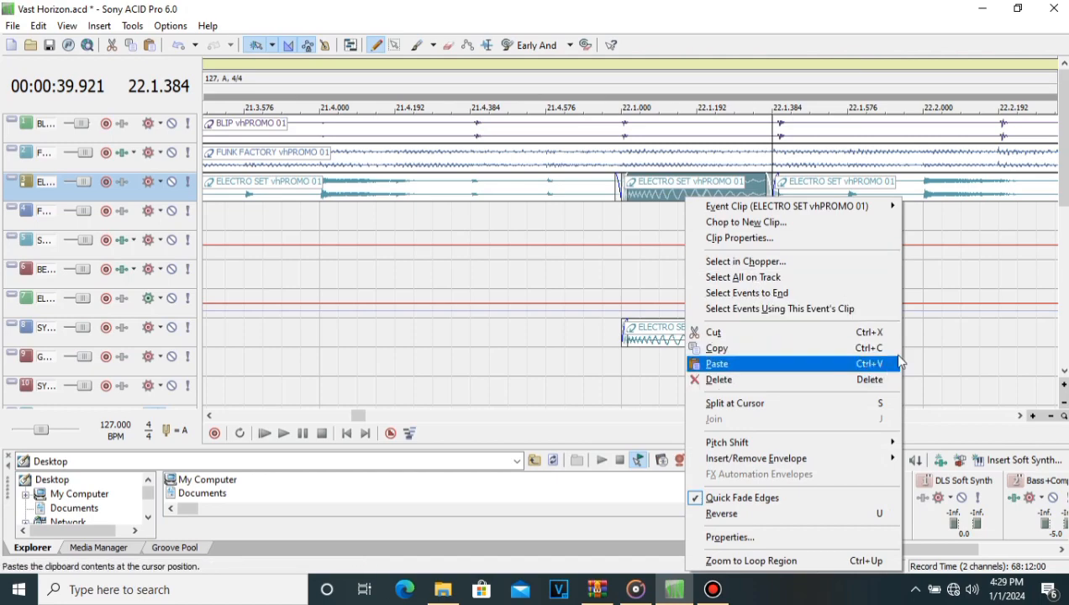
pyautogui.click(606, 282)
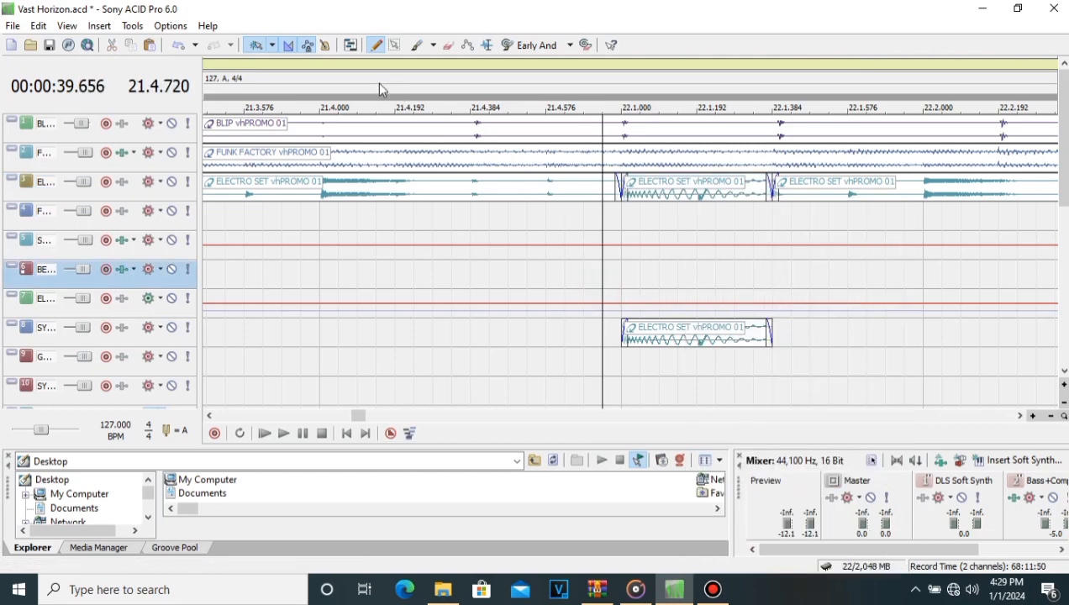
# Undo the paste on track 8 and both splits of the ELECTRO SET event on track 3
pyautogui.click(178, 45)
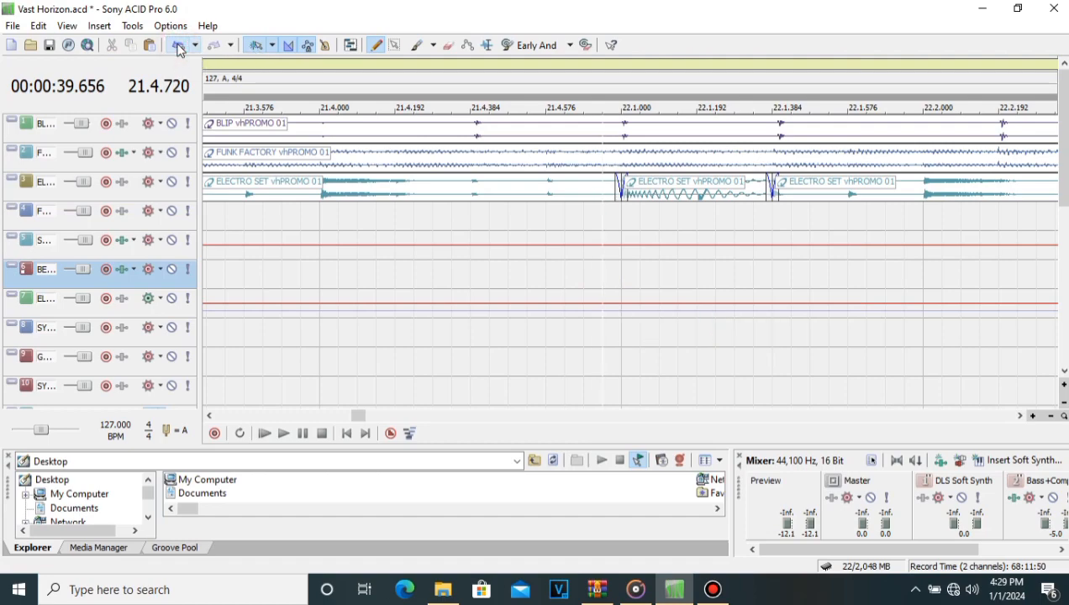
pyautogui.click(178, 45)
pyautogui.click(178, 45)
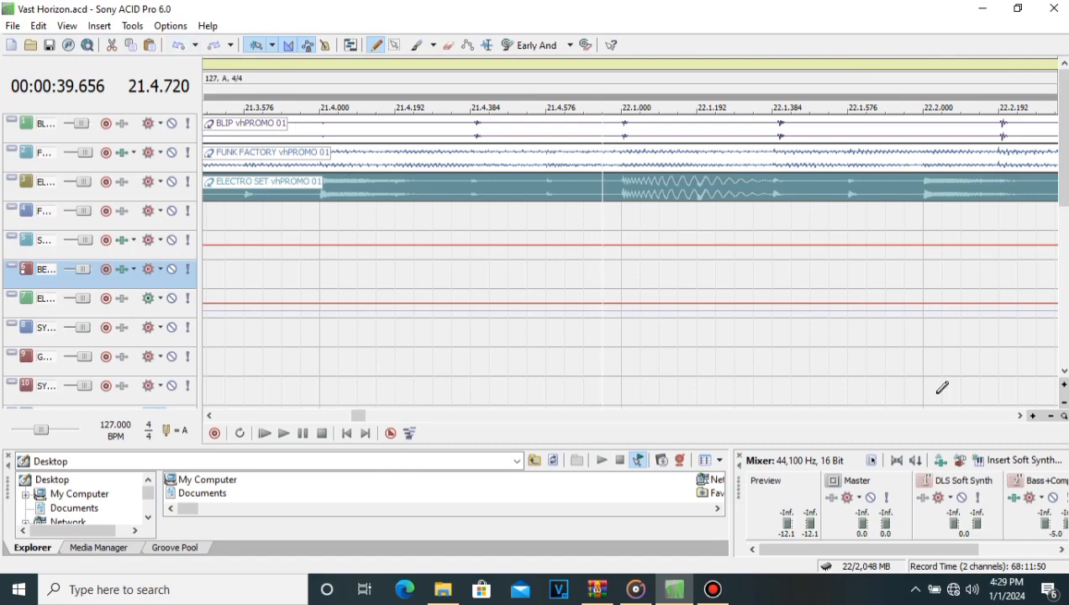
pyautogui.click(1061, 417)
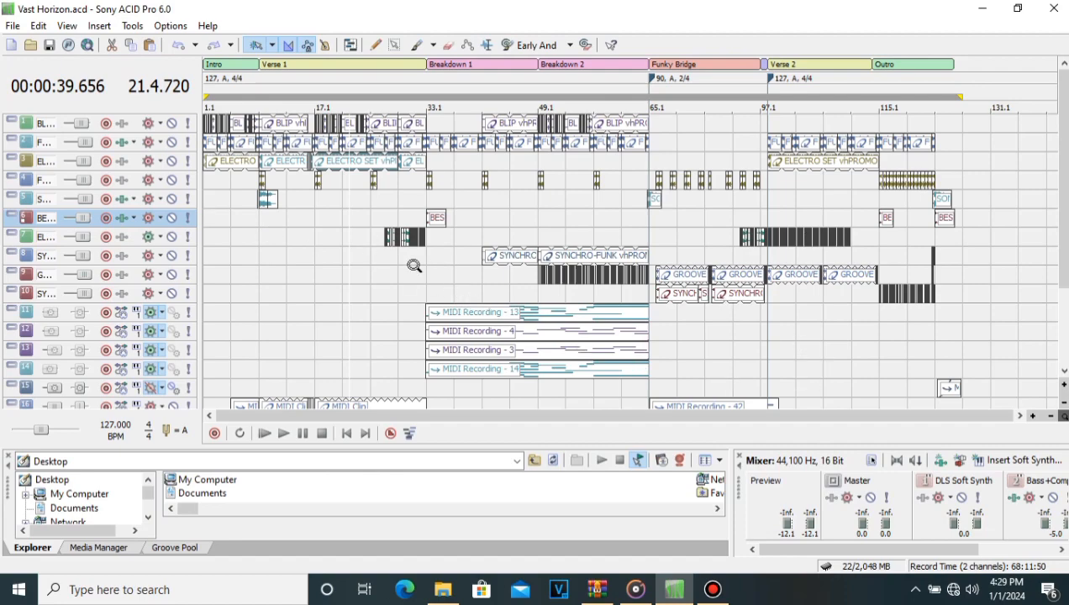
pyautogui.click(262, 244)
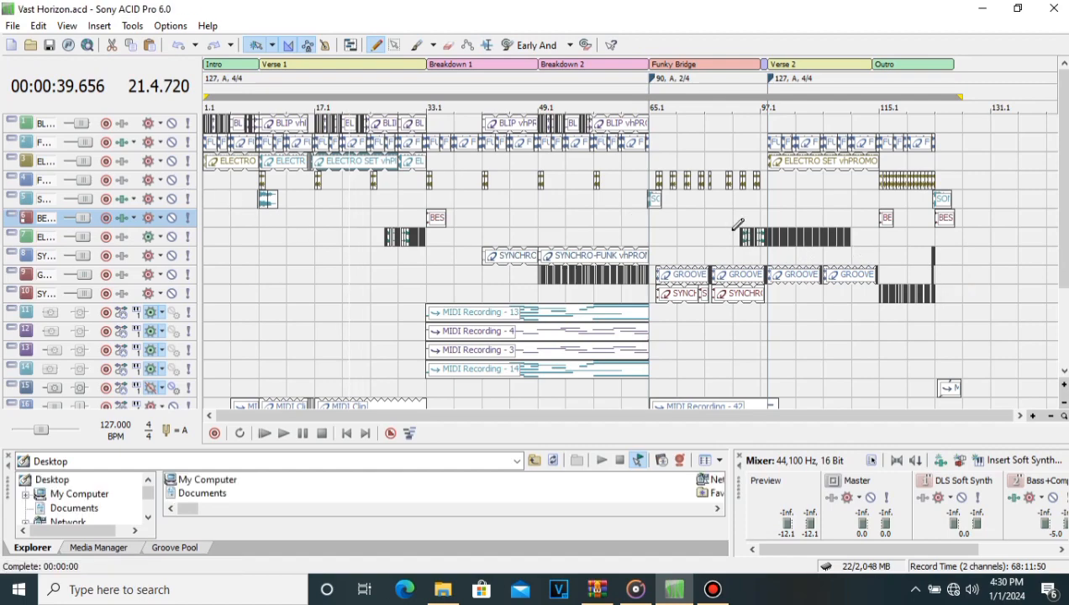
# Review the file formats available for rendering the project, and close the Render As dialog without rendering
pyautogui.click(13, 27)
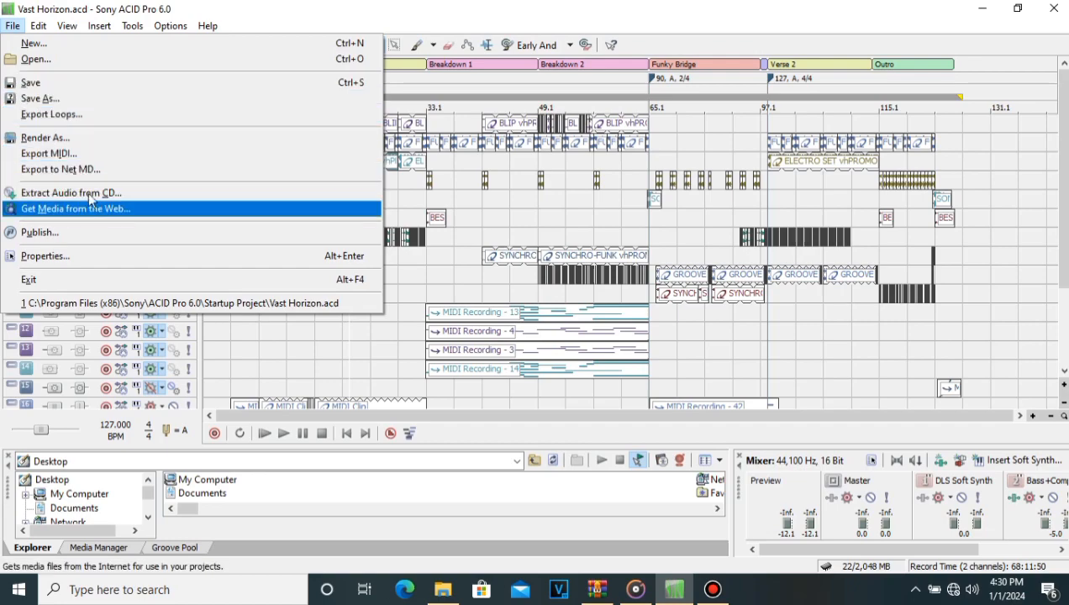
pyautogui.click(72, 139)
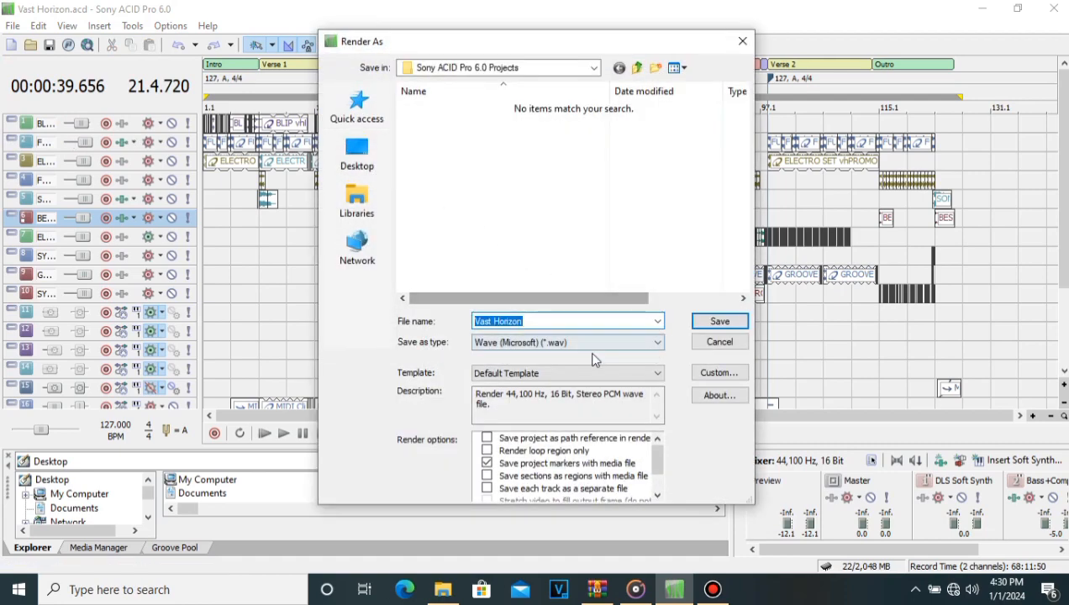
pyautogui.click(657, 343)
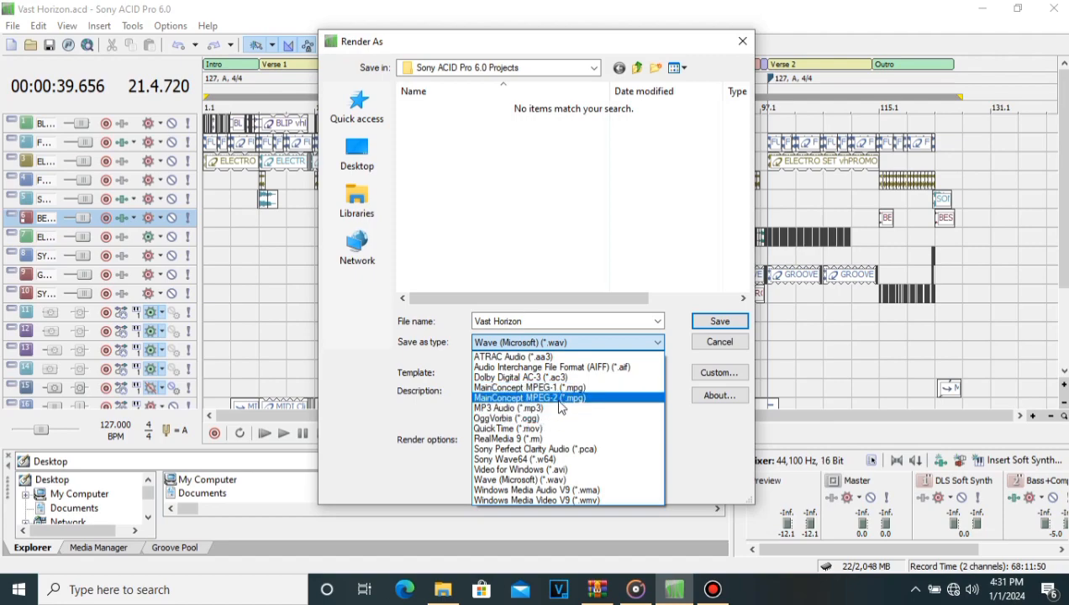
pyautogui.click(746, 46)
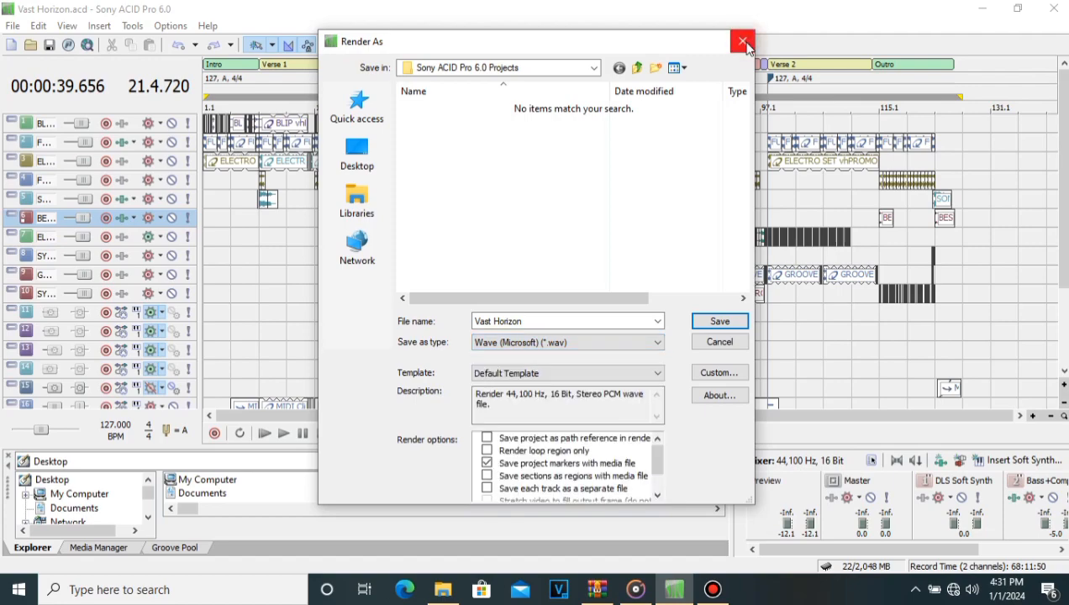
pyautogui.click(745, 44)
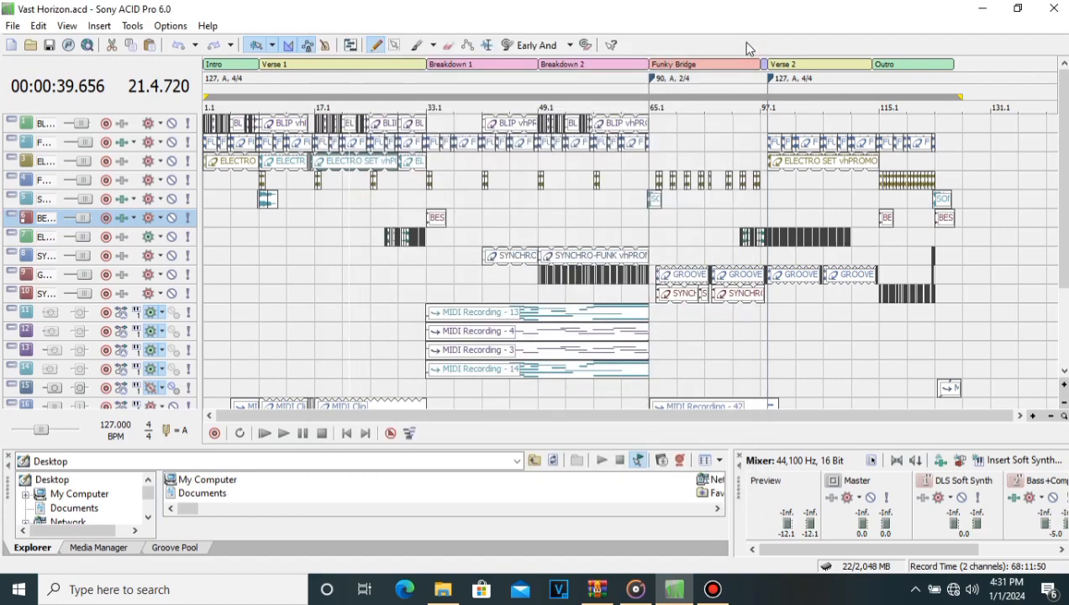
# Examine the short events on track 7 before Breakdown 1, placing the cursor at 25.1.000 and at 27.1.000
pyautogui.click(375, 44)
pyautogui.click(370, 239)
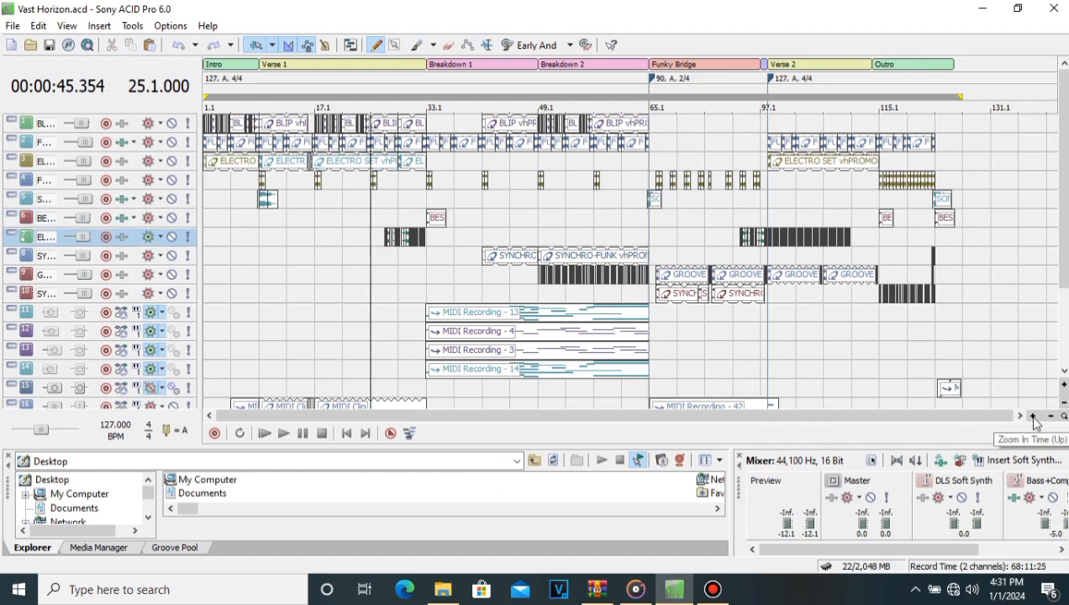
pyautogui.click(1033, 416)
pyautogui.click(1034, 416)
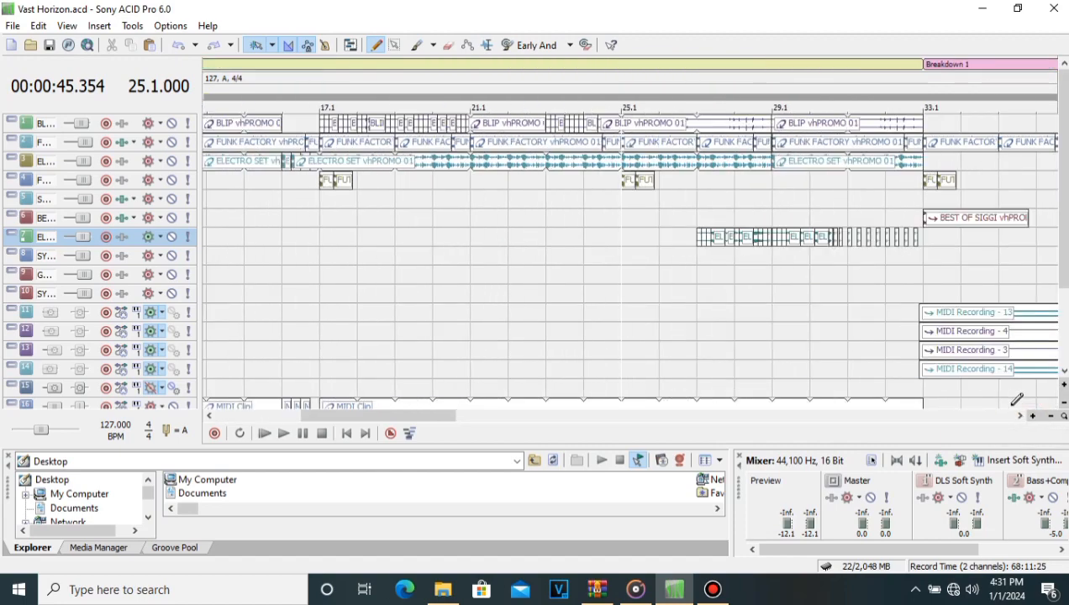
pyautogui.click(1020, 416)
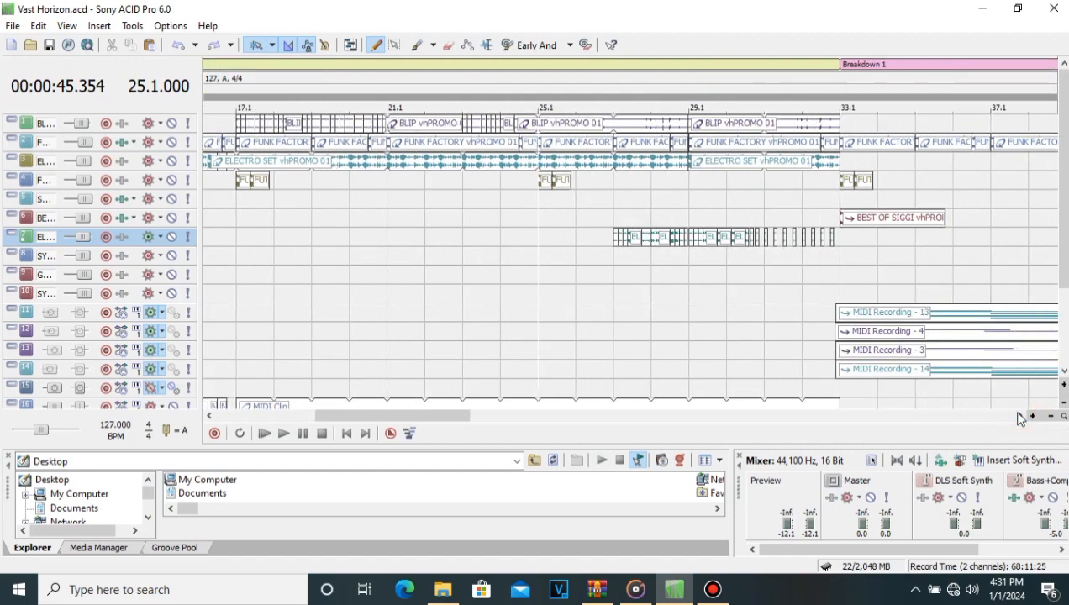
pyautogui.click(613, 251)
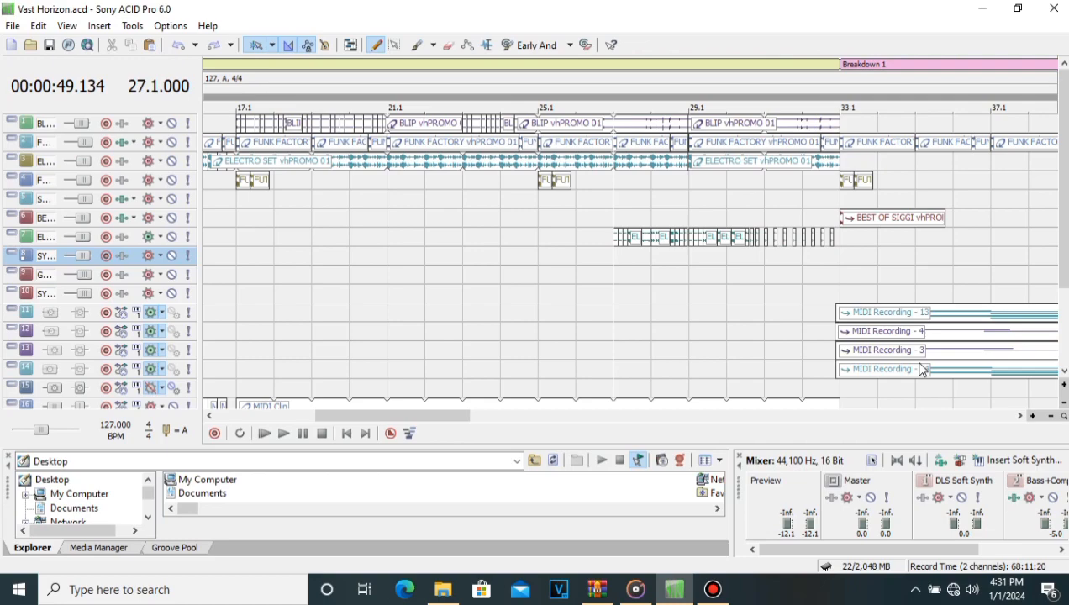
# Show the whole project again and return the cursor to 1.1.000 on track 4
pyautogui.click(1053, 418)
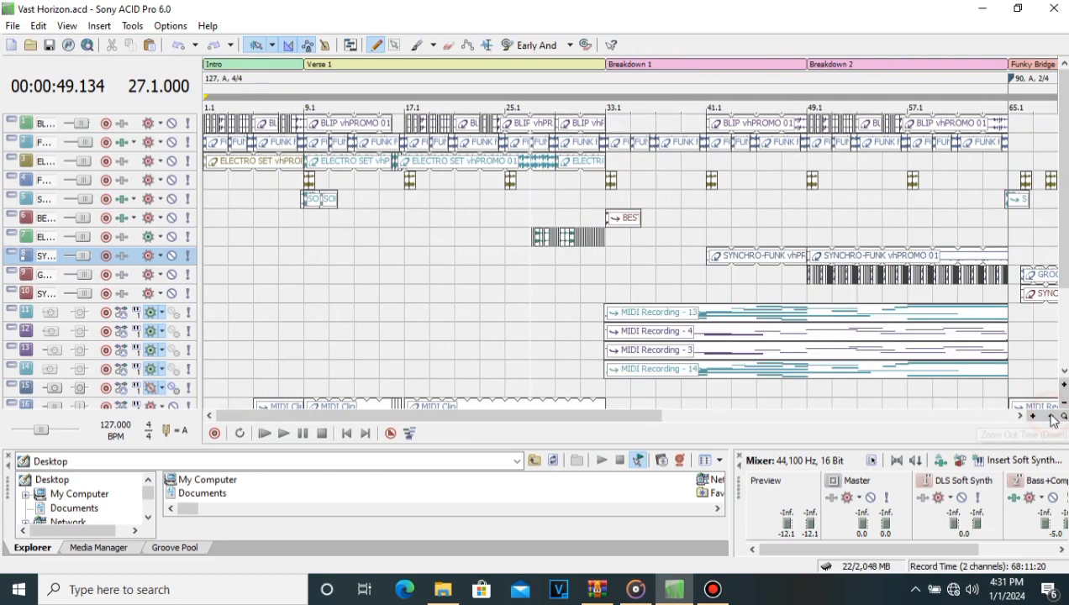
pyautogui.click(1054, 418)
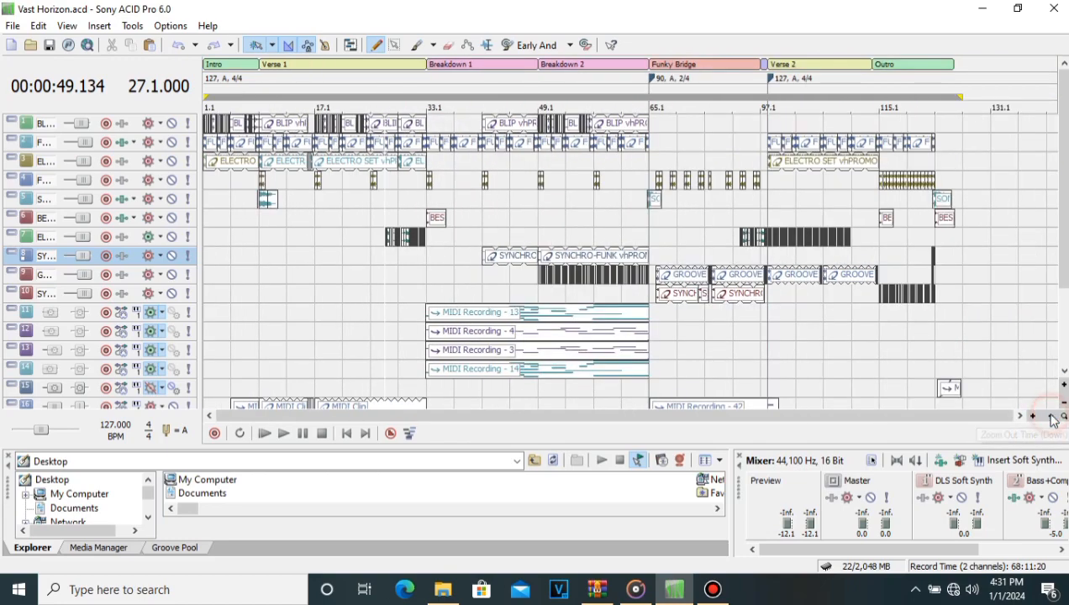
pyautogui.click(212, 174)
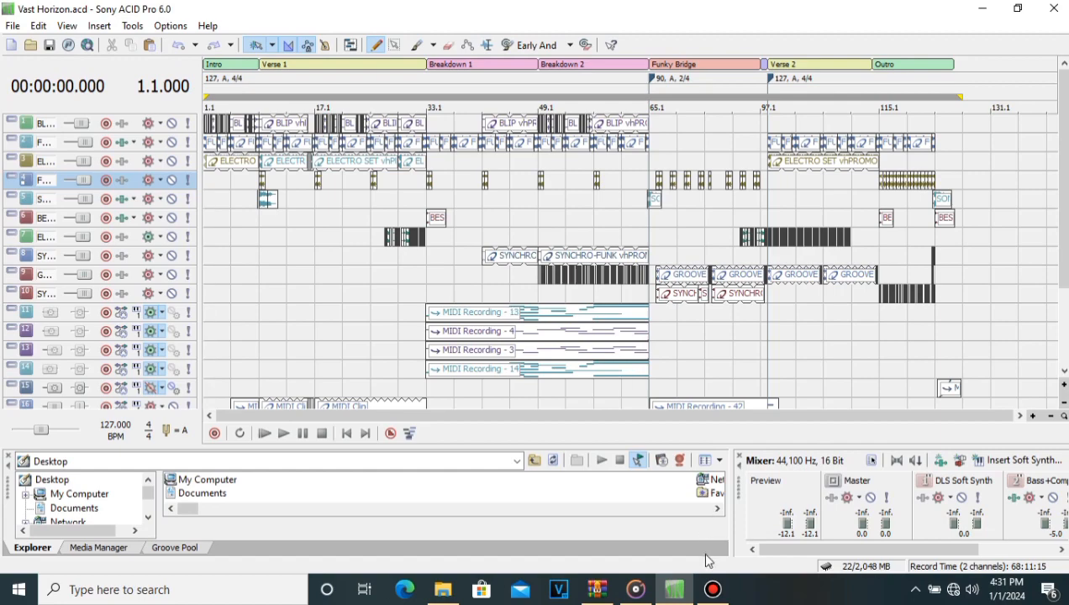
pyautogui.click(713, 589)
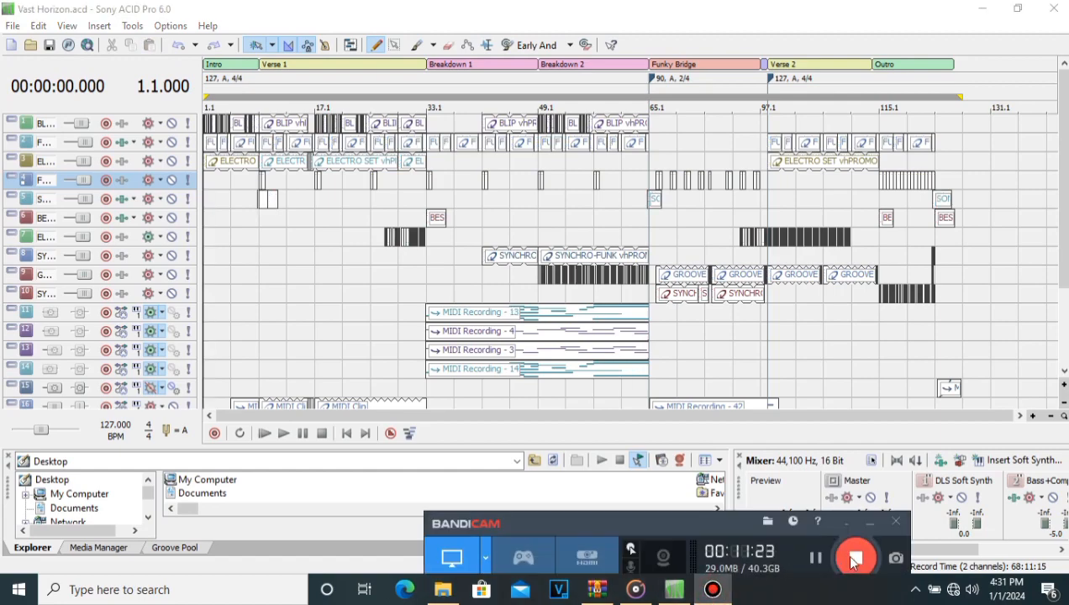